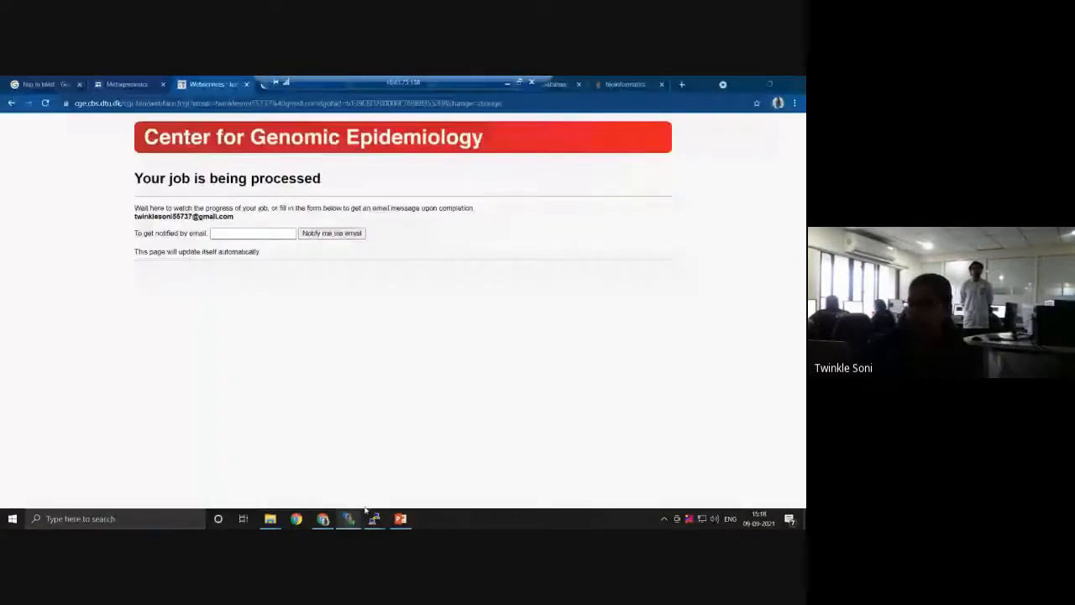
Switch to the WinSCP DATA session and refresh the remote AMRtraining/Ion/DATA directory to find the new BLAST output text files.
{"action": "mouse_move", "coordinate": [350, 517]}
{"action": "left_click", "coordinate": [348, 472]}
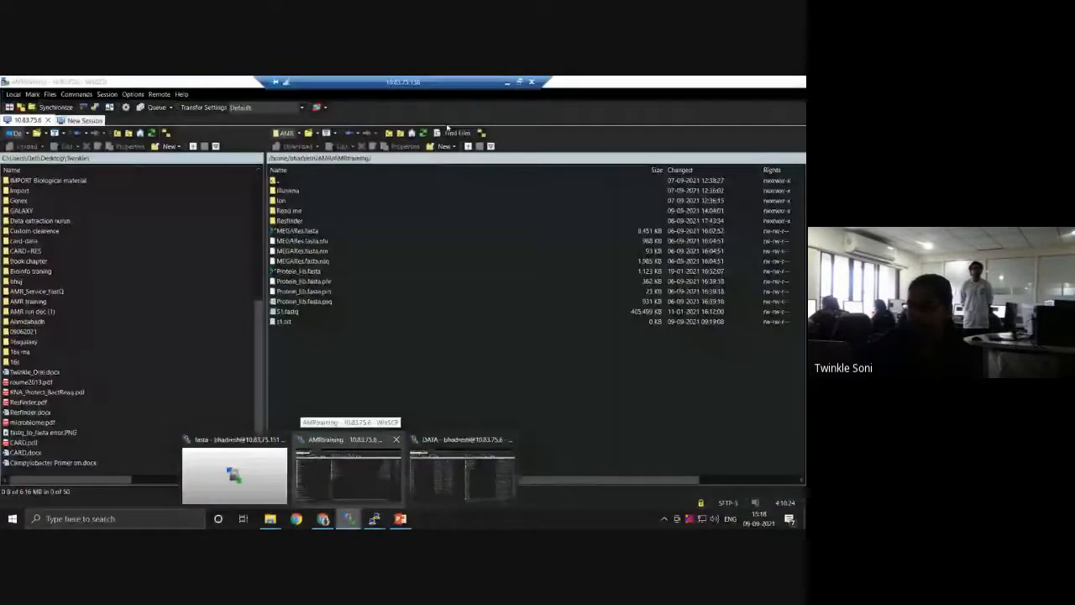
{"action": "left_click", "coordinate": [462, 474]}
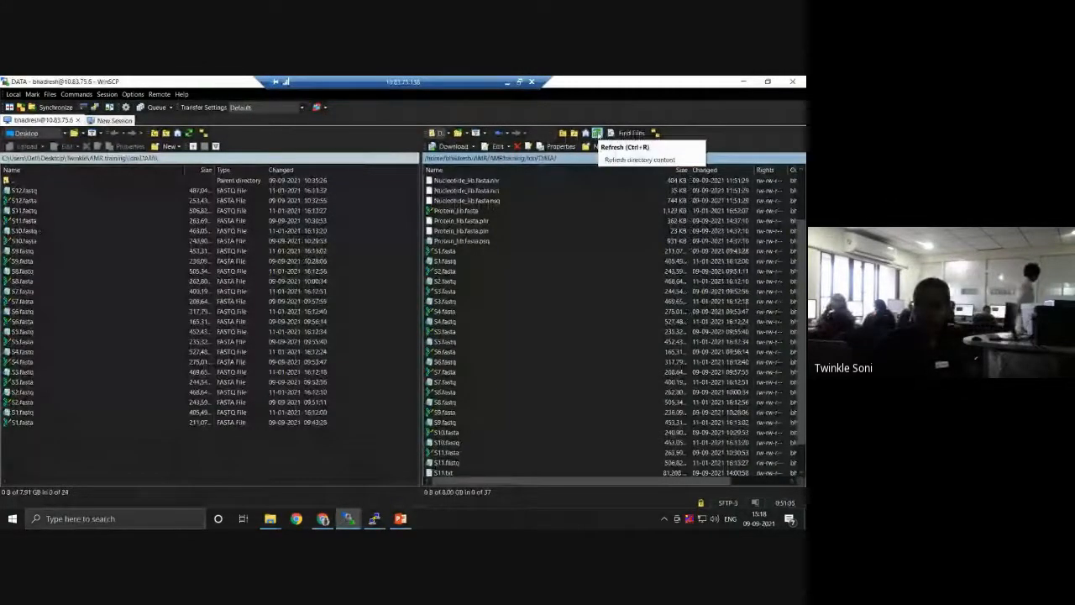
{"action": "left_click", "coordinate": [597, 133]}
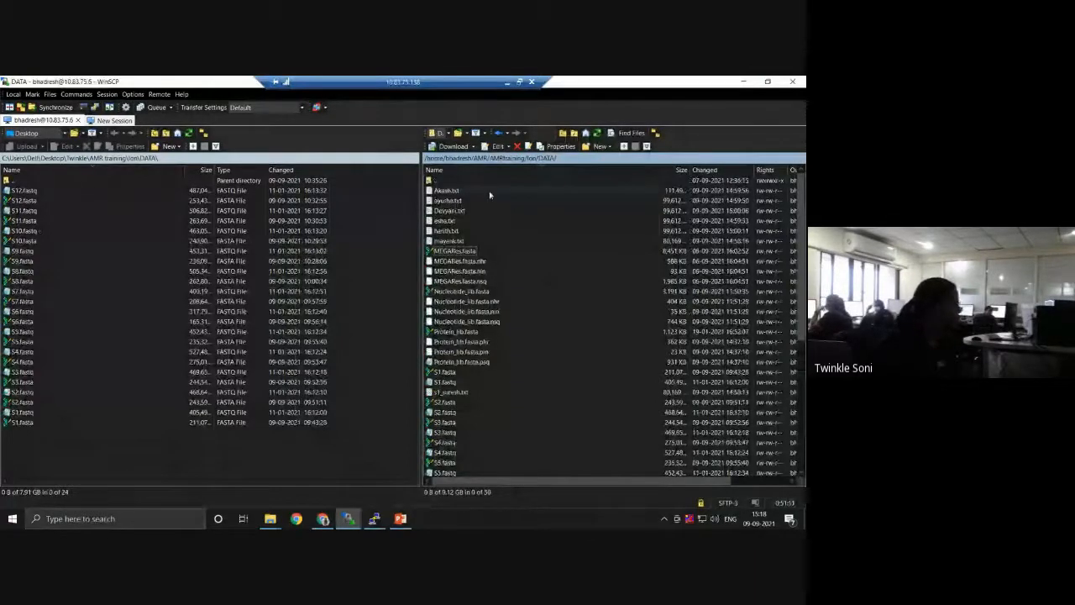
{"action": "scroll", "coordinate": [492, 252], "scroll_direction": "down", "scroll_amount": 1}
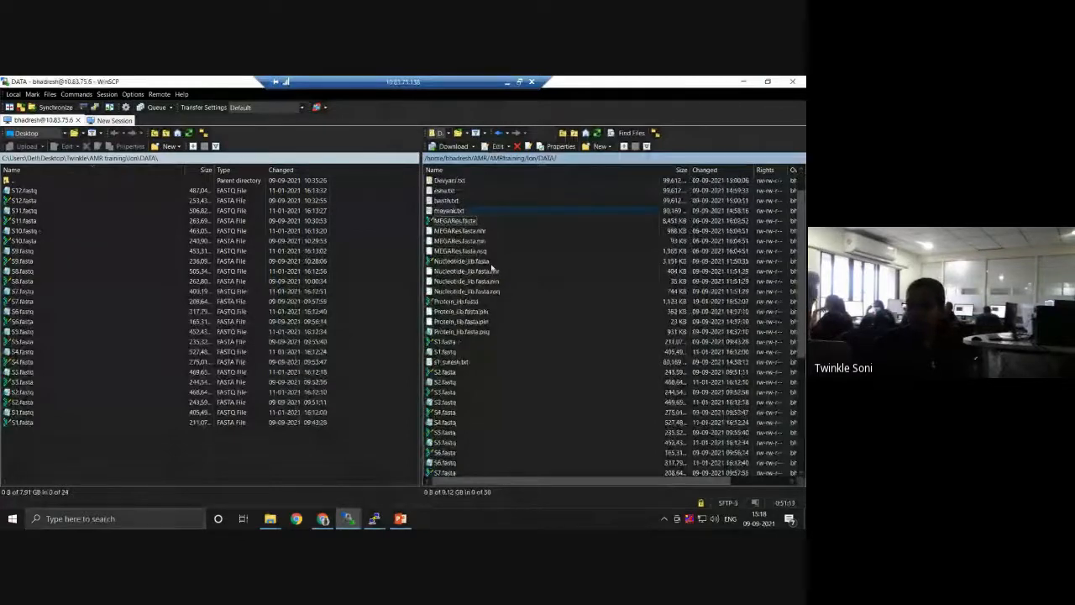
{"action": "scroll", "coordinate": [485, 378], "scroll_direction": "down", "scroll_amount": 6}
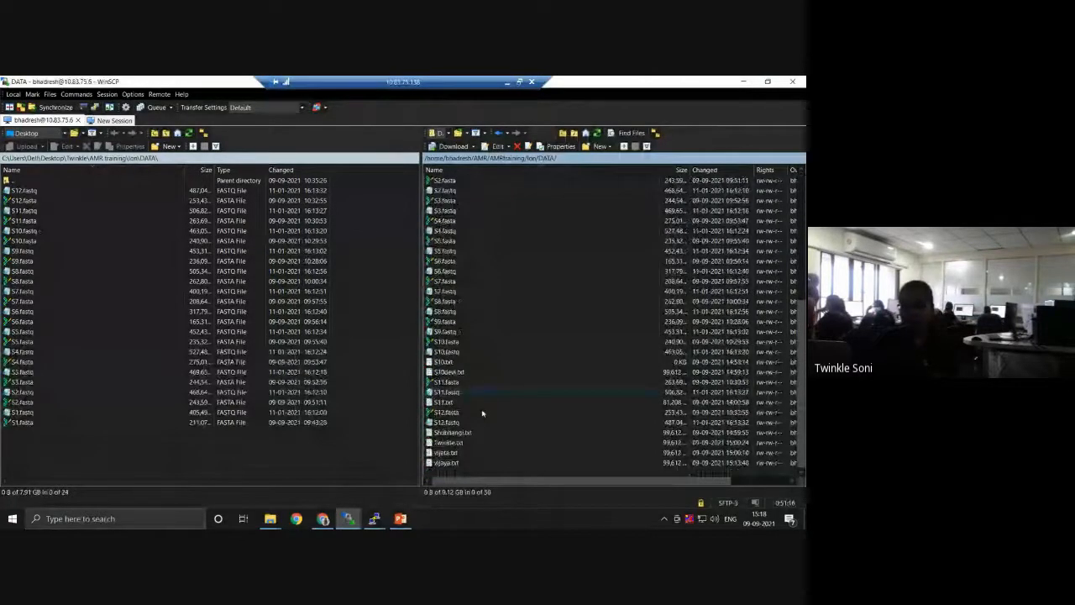
Set the local directory to Desktop and download the presenter's own BLAST output .txt file from the remote DATA directory.
{"action": "left_click", "coordinate": [487, 442]}
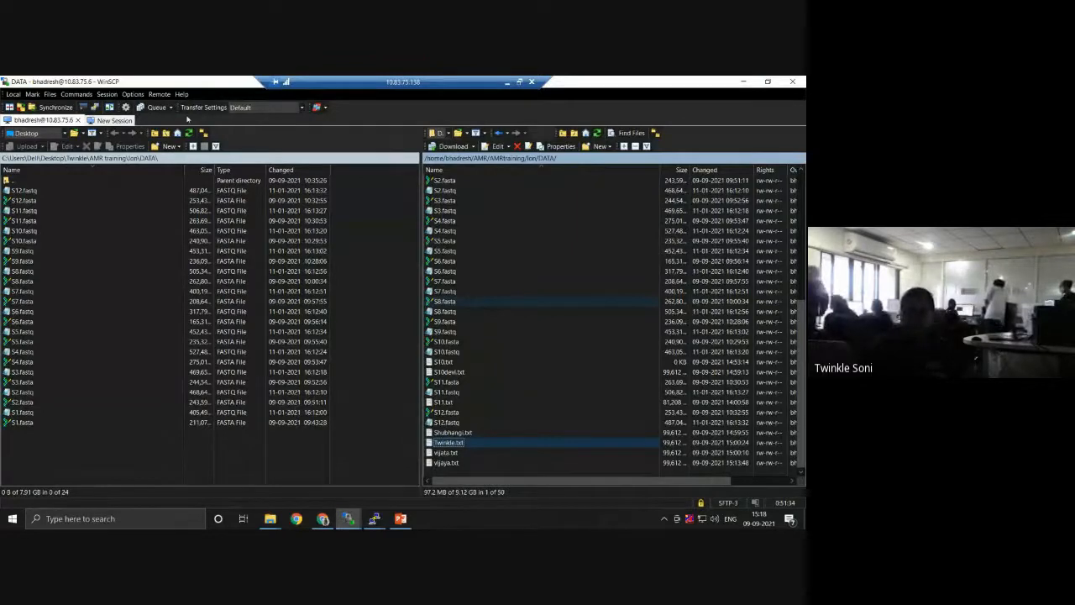
{"action": "left_click", "coordinate": [56, 159]}
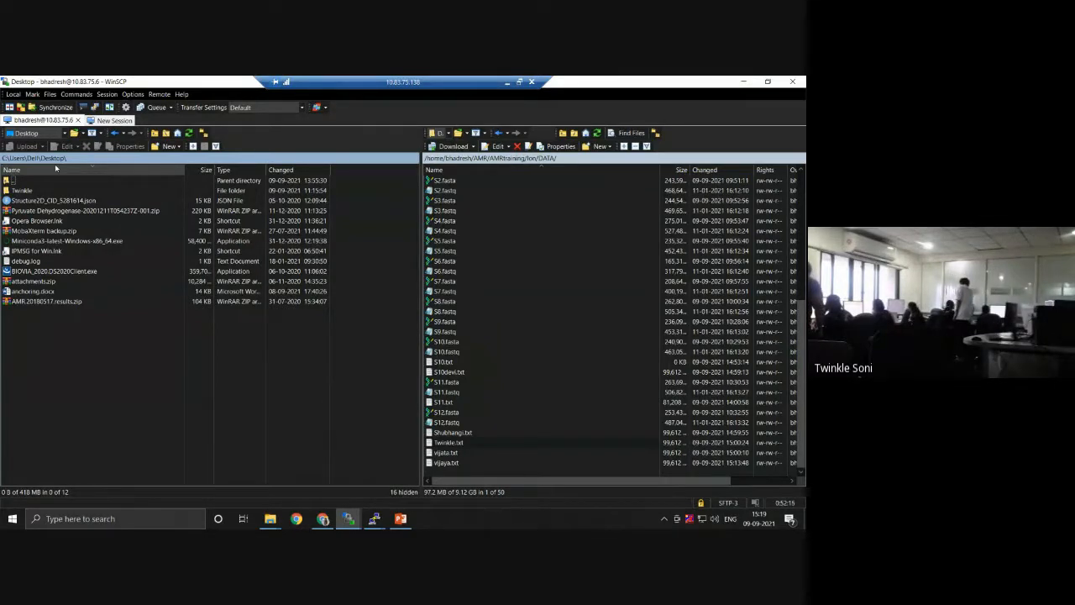
{"action": "left_click", "coordinate": [43, 158]}
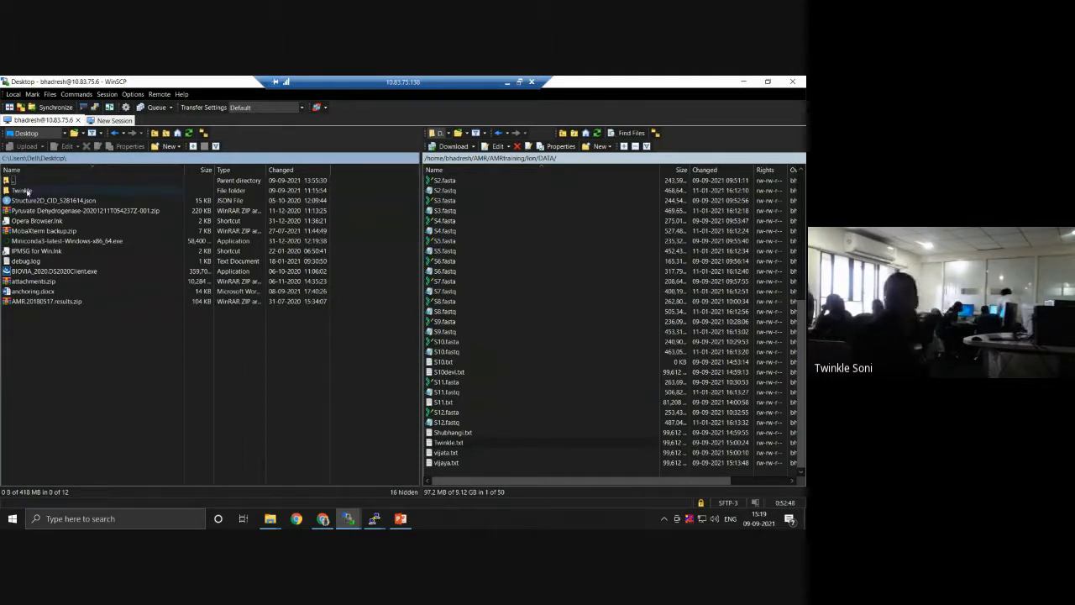
{"action": "left_click", "coordinate": [445, 444]}
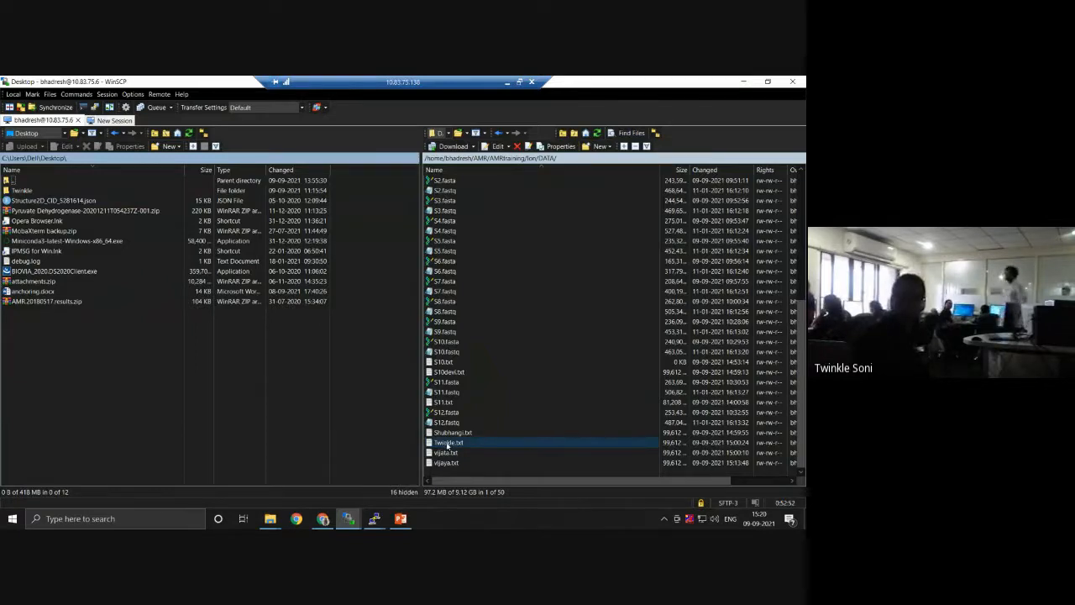
{"action": "left_click_drag", "start_coordinate": [447, 446], "coordinate": [88, 353]}
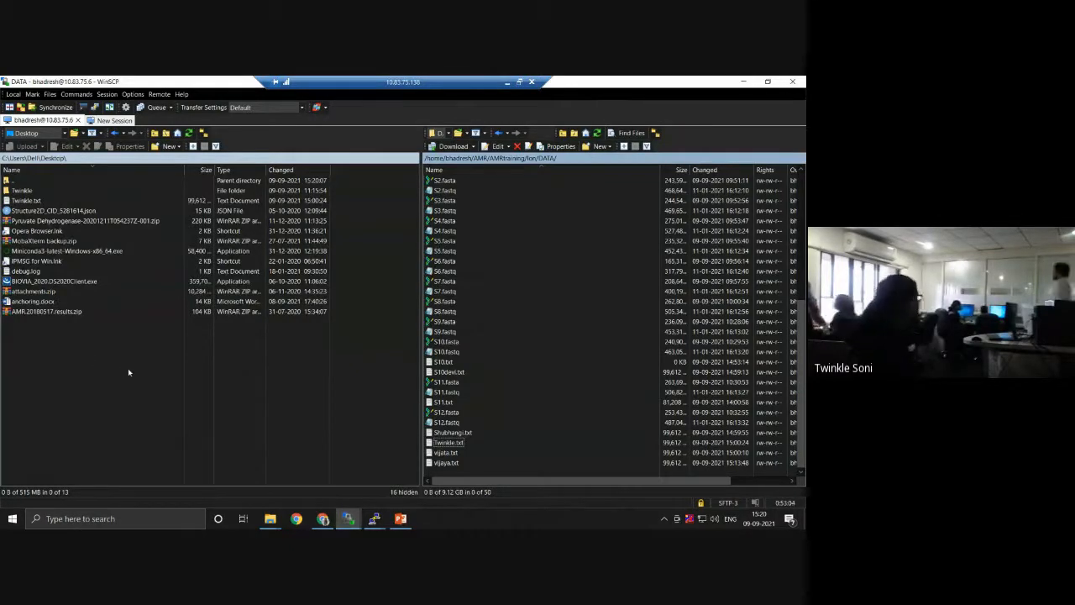
Minimize the open windows to reach the desktop and open the downloaded BLAST output text file with Excel 2016.
{"action": "left_click", "coordinate": [741, 82]}
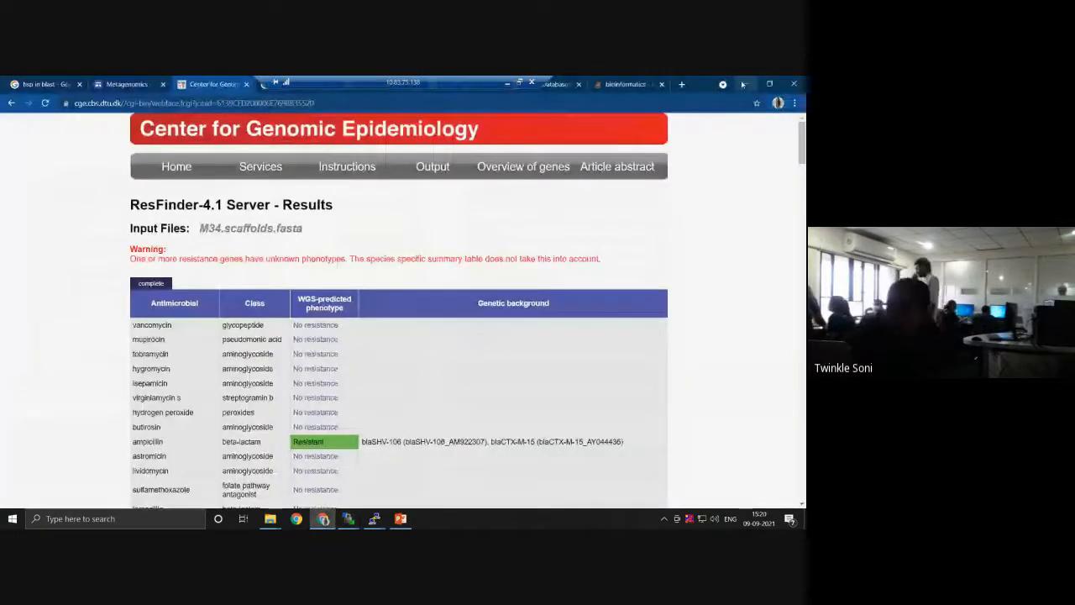
{"action": "left_click", "coordinate": [742, 84]}
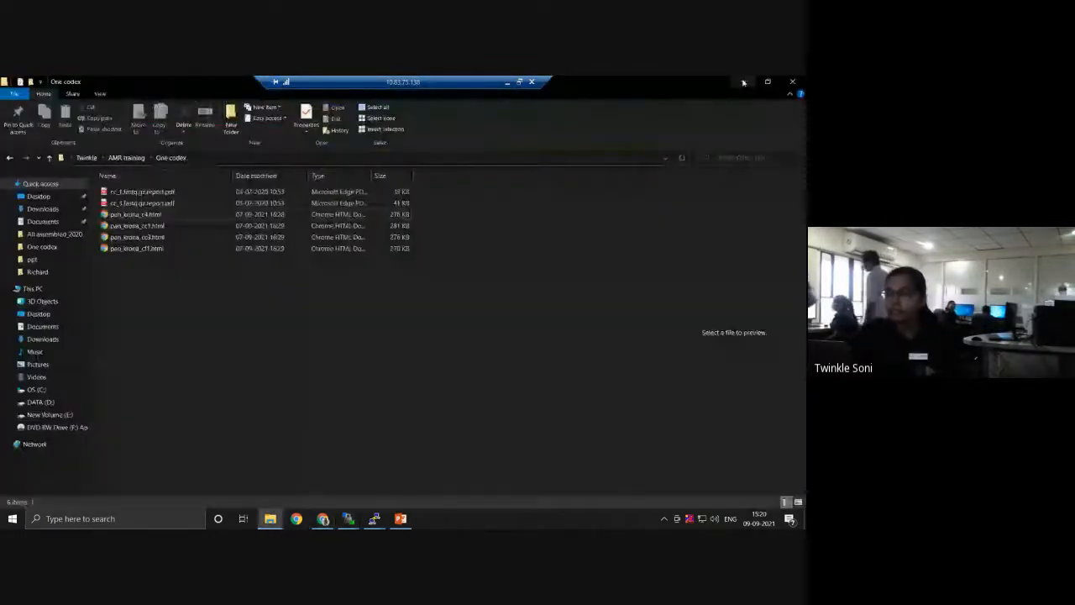
{"action": "left_click", "coordinate": [744, 82]}
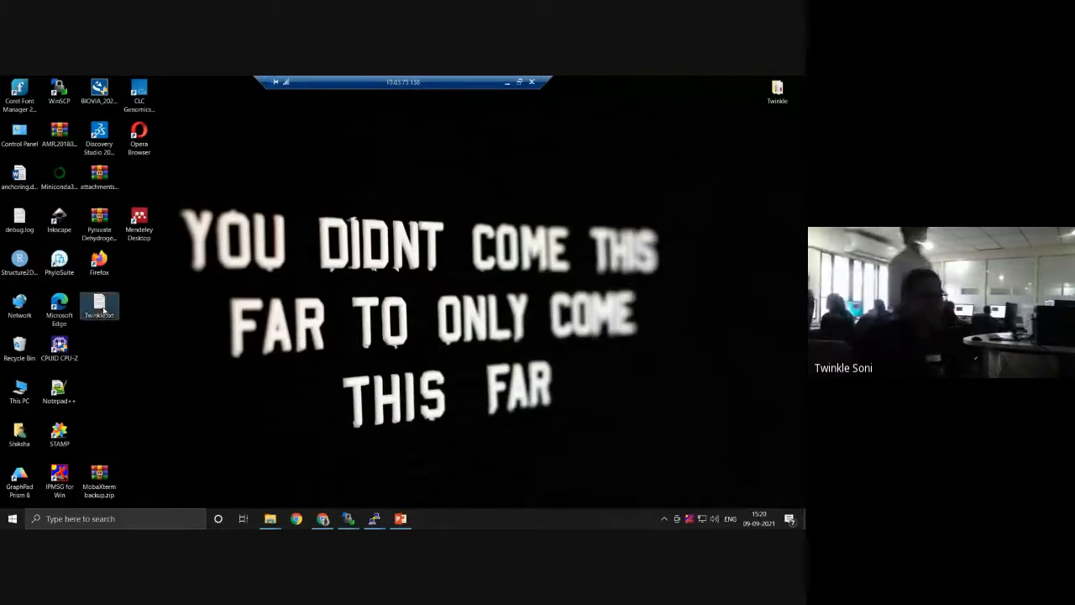
{"action": "right_click", "coordinate": [102, 310]}
{"action": "mouse_move", "coordinate": [168, 328]}
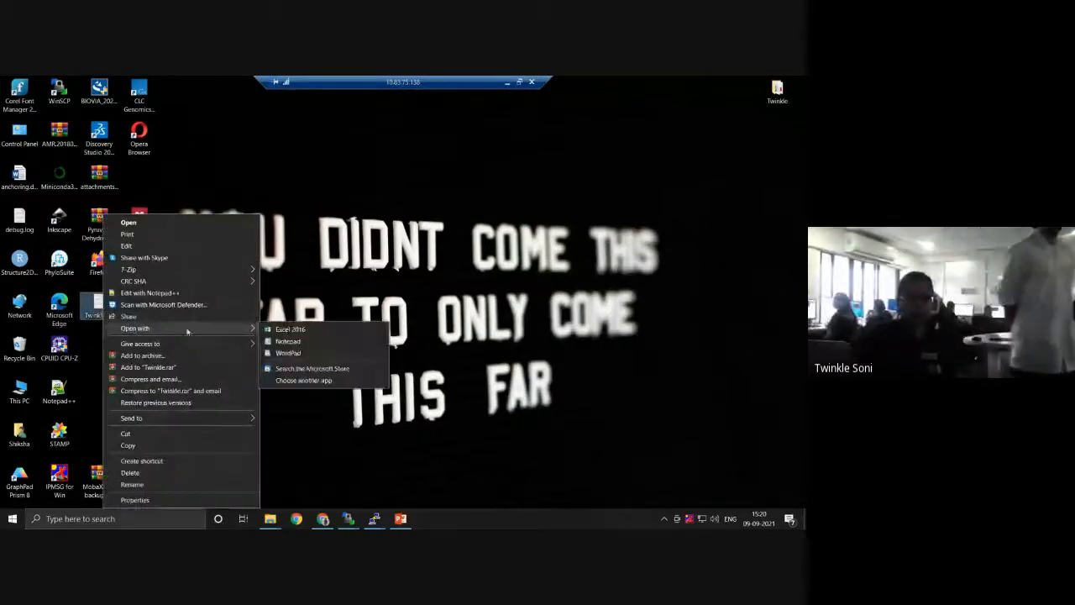
{"action": "left_click", "coordinate": [292, 330]}
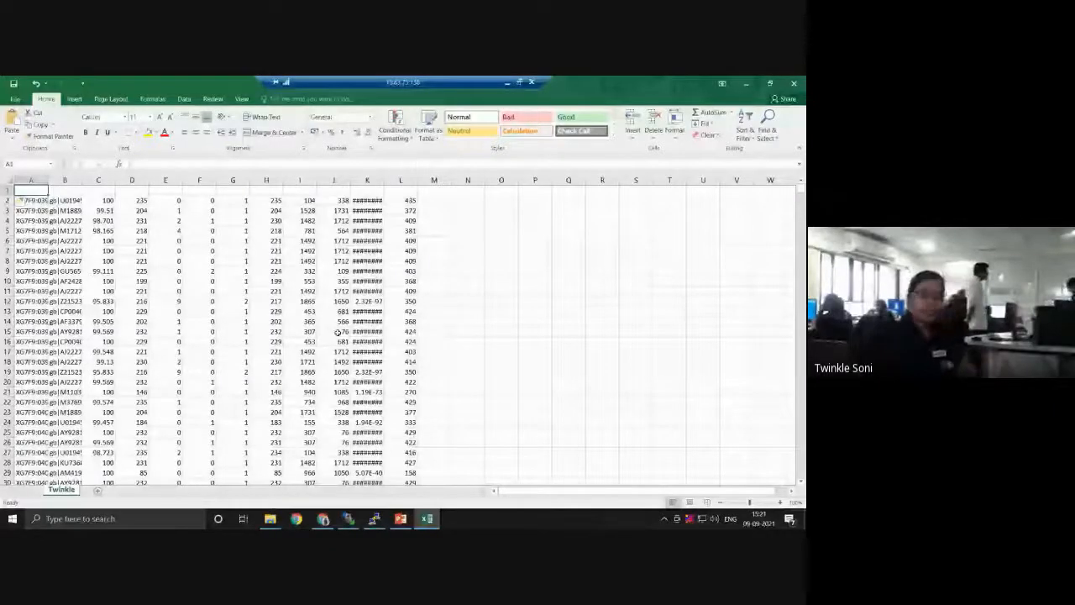
Switch to Chrome, search for the BLAST output format and open the metagenomics.wiki page on BLASTn output format 6.
{"action": "left_click", "coordinate": [323, 519]}
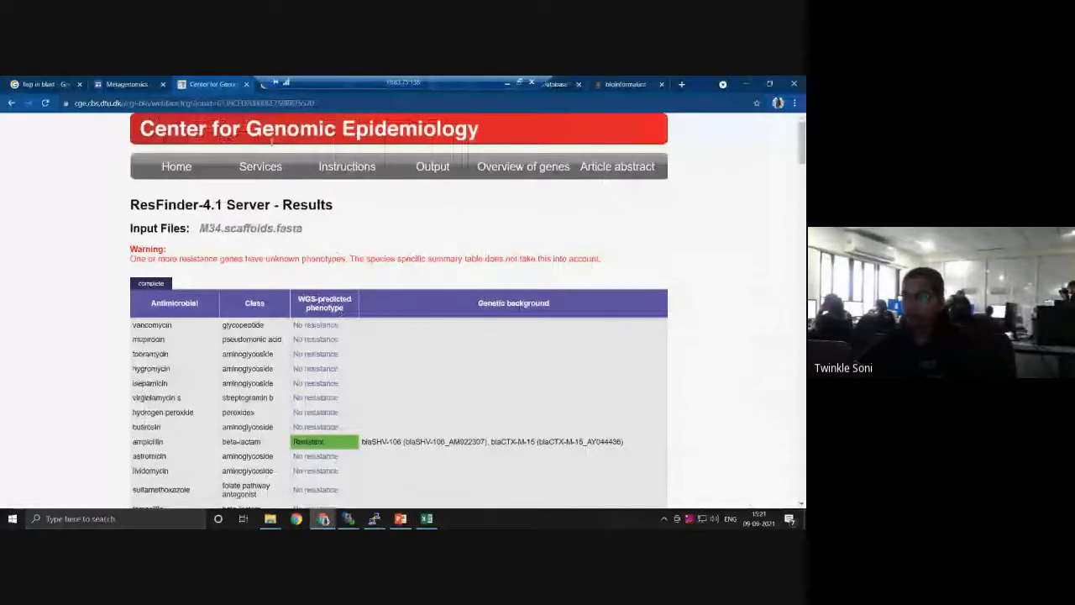
{"action": "left_click", "coordinate": [519, 82]}
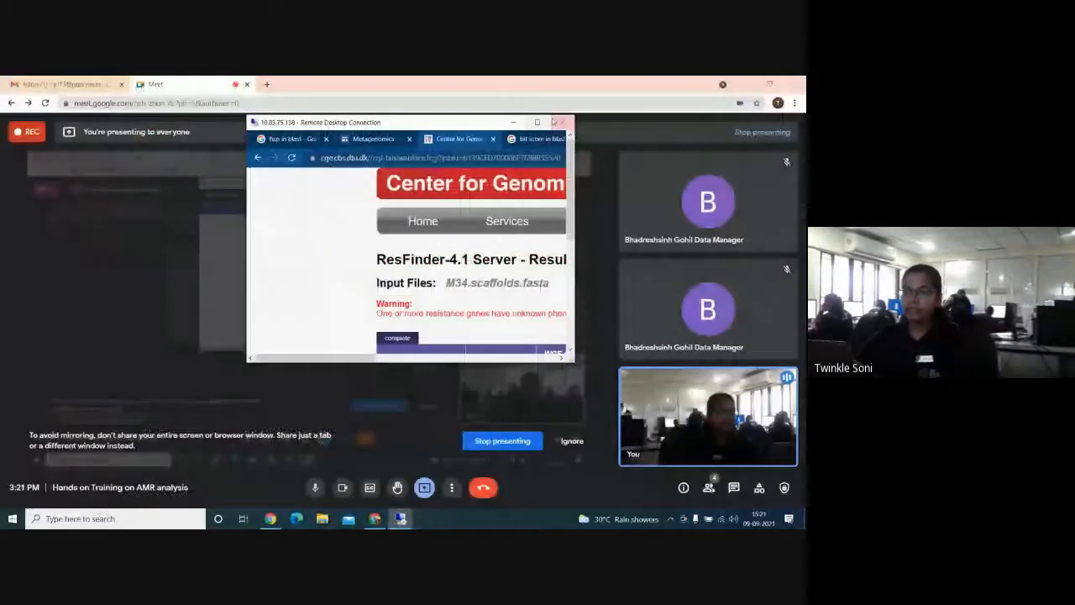
{"action": "left_click", "coordinate": [538, 121]}
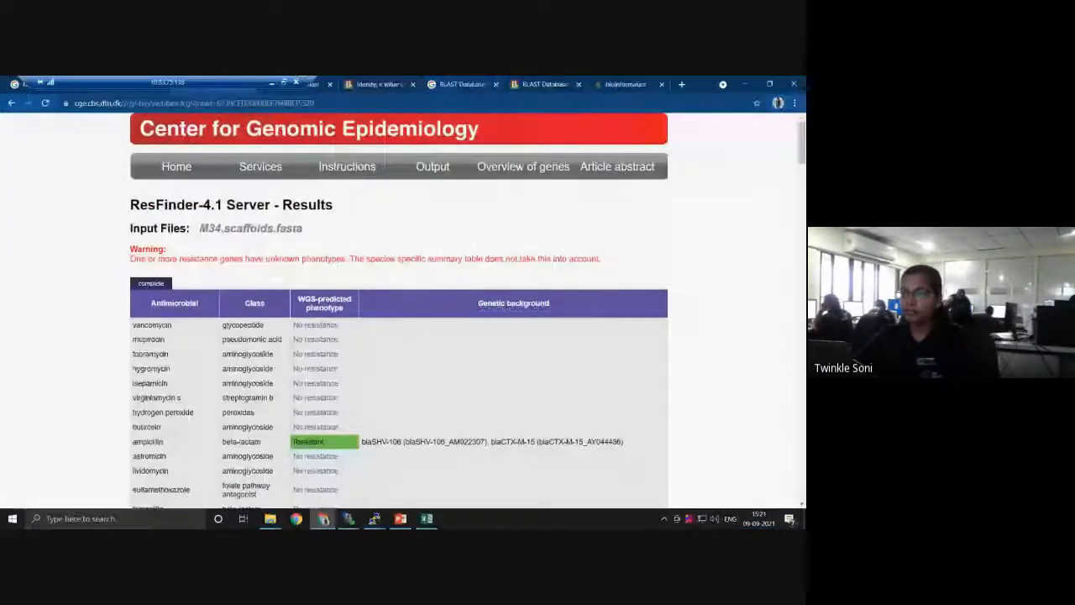
{"action": "left_click", "coordinate": [466, 84]}
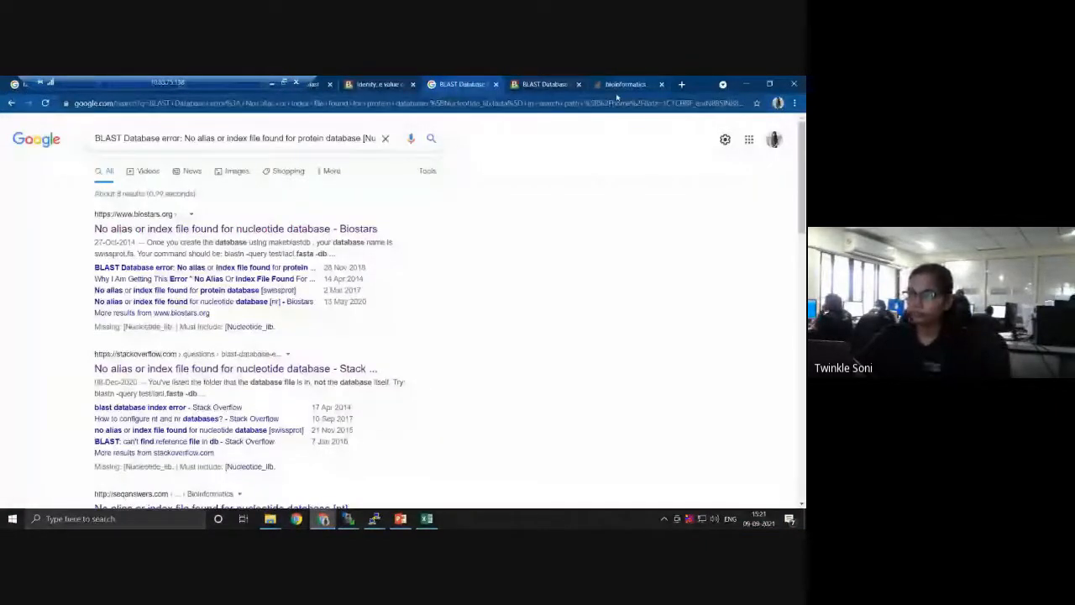
{"action": "left_click", "coordinate": [620, 85]}
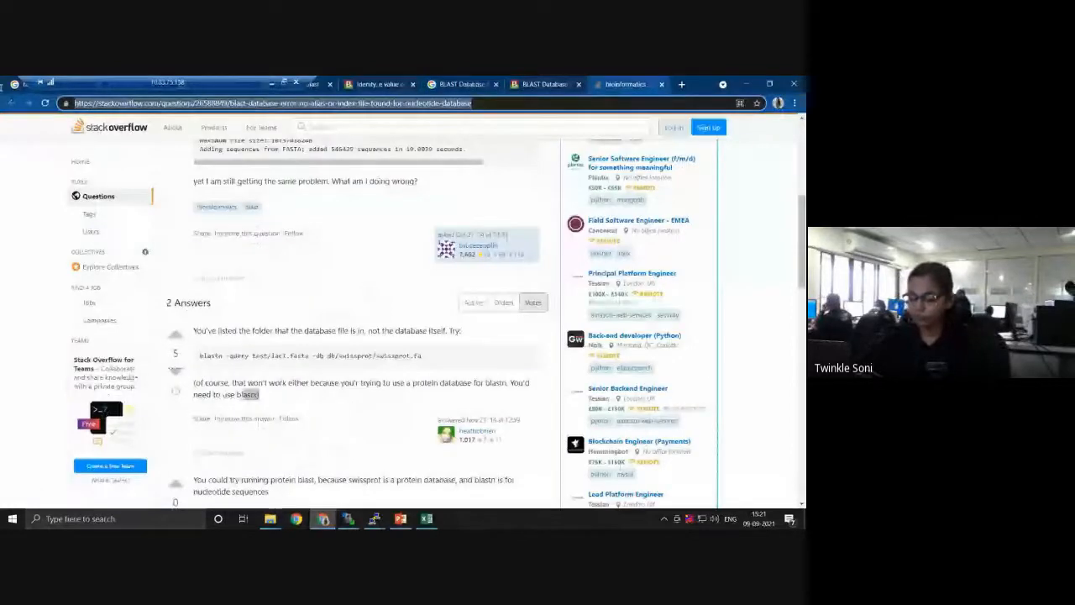
{"action": "type", "text": "b"}
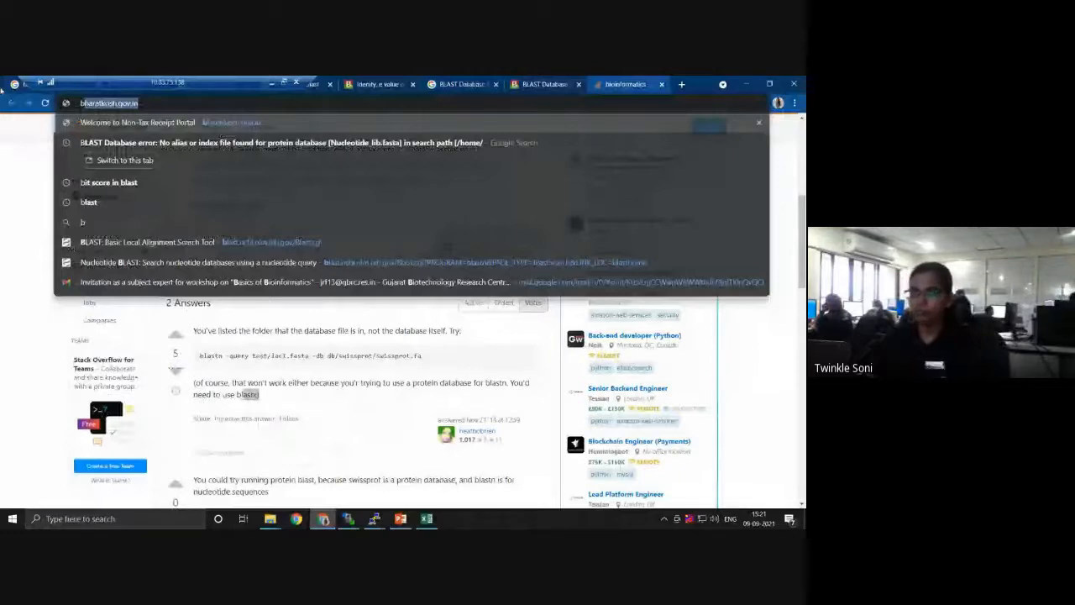
{"action": "type", "text": "last out"}
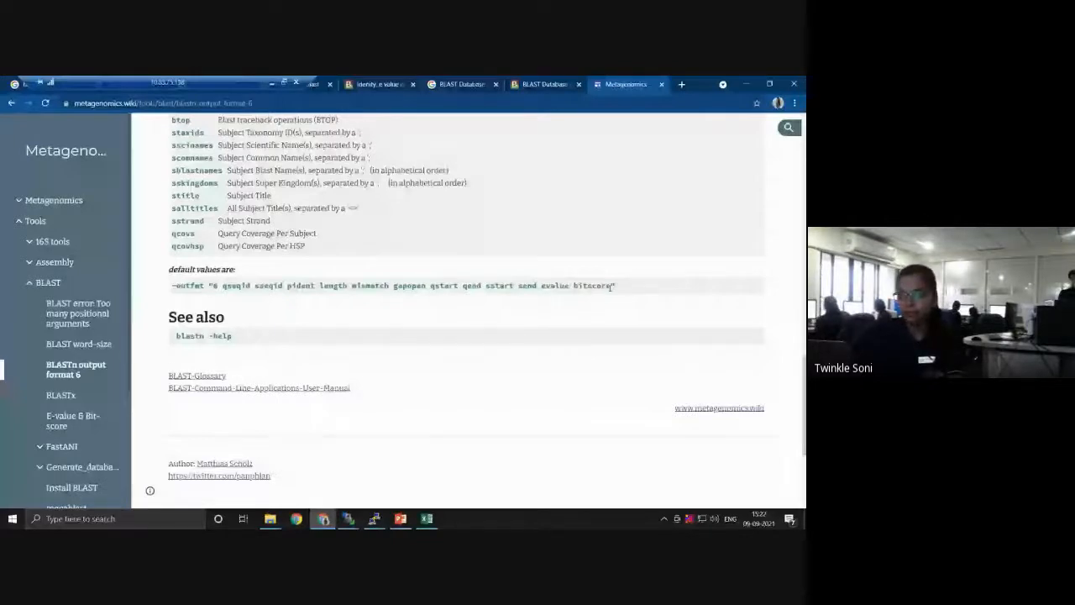
Copy the default outfmt 6 field names from qseqid to bitscore and paste them into cell A1 of the Excel sheet.
{"action": "left_click_drag", "start_coordinate": [611, 287], "coordinate": [222, 286]}
{"action": "key", "text": "ctrl+c"}
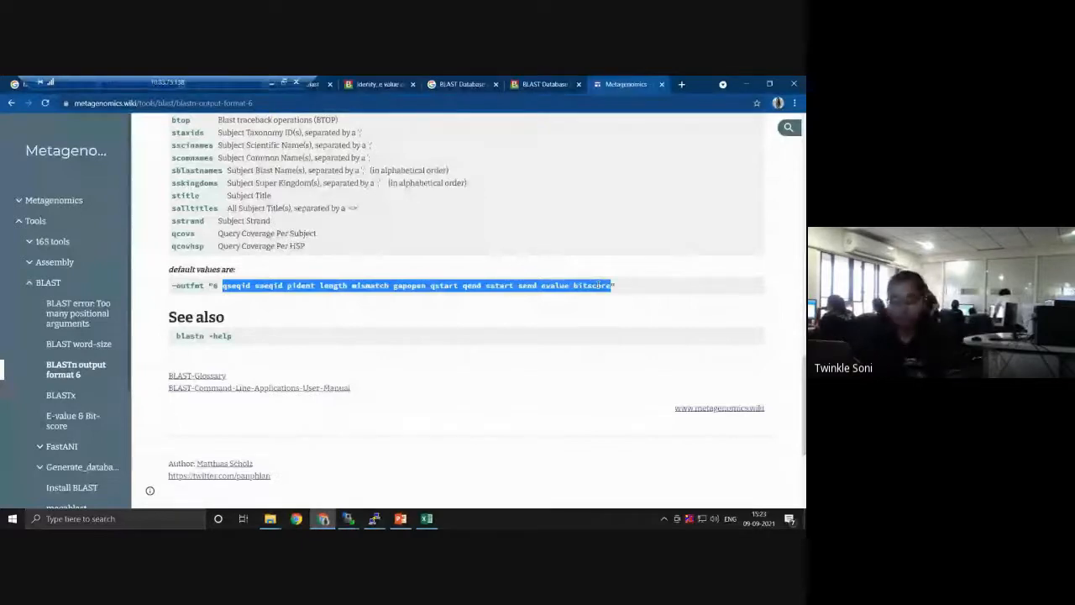
{"action": "left_click", "coordinate": [431, 519]}
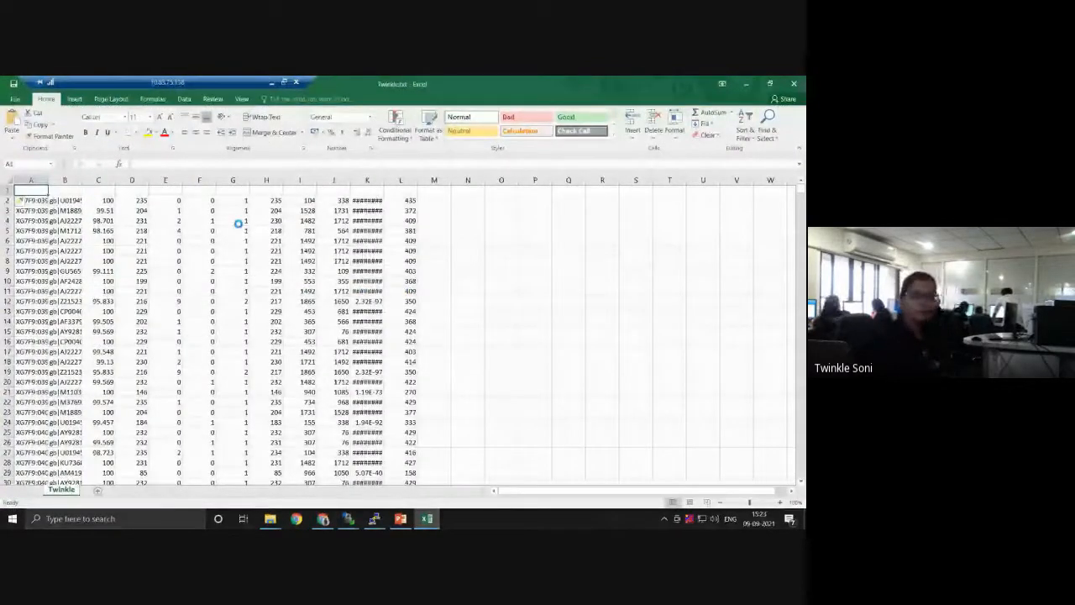
{"action": "key", "text": "ctrl+v"}
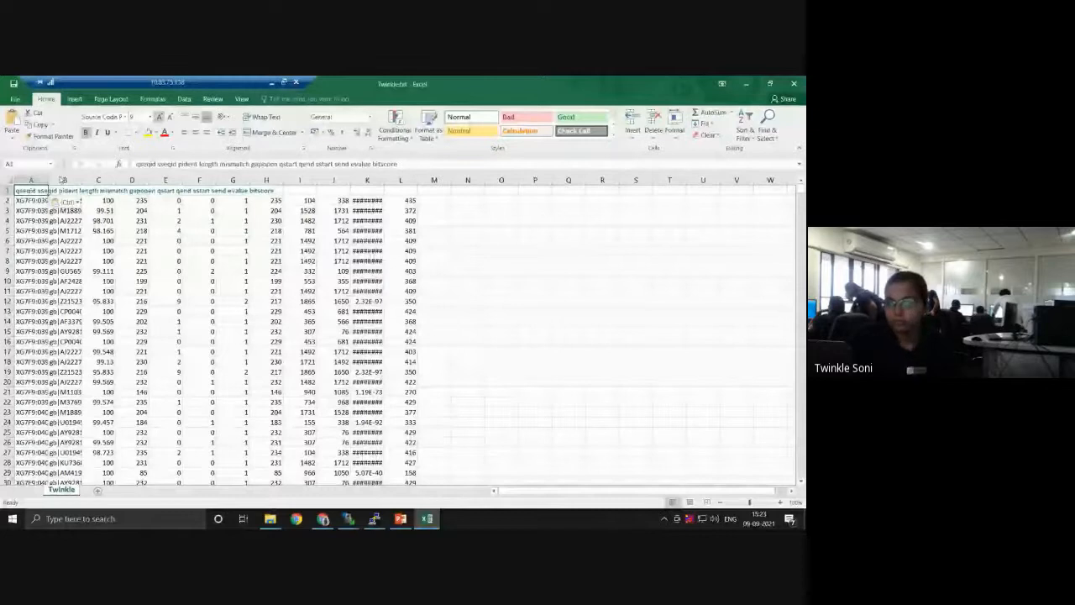
Split the header text in A1 into separate columns with Text to Columns, using Fixed width, General format and destination $A$1.
{"action": "left_click", "coordinate": [184, 100]}
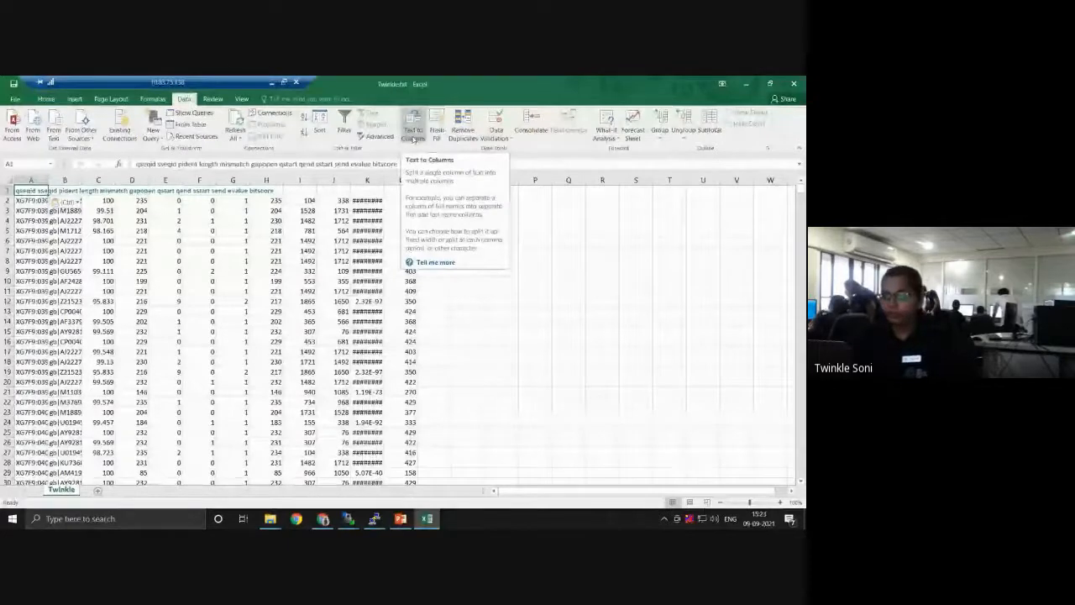
{"action": "left_click", "coordinate": [413, 134]}
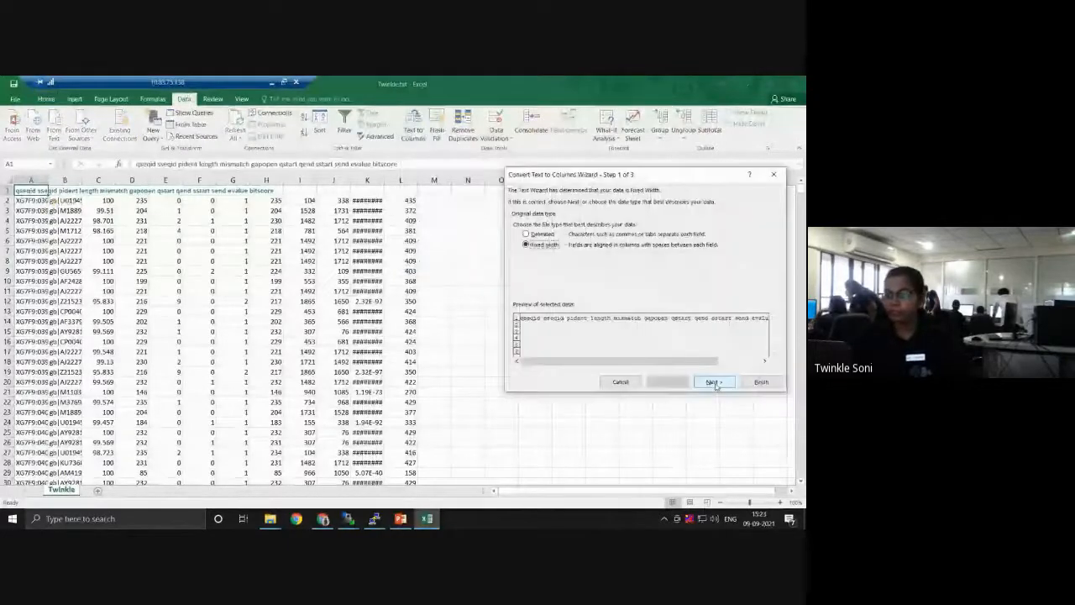
{"action": "left_click", "coordinate": [712, 382]}
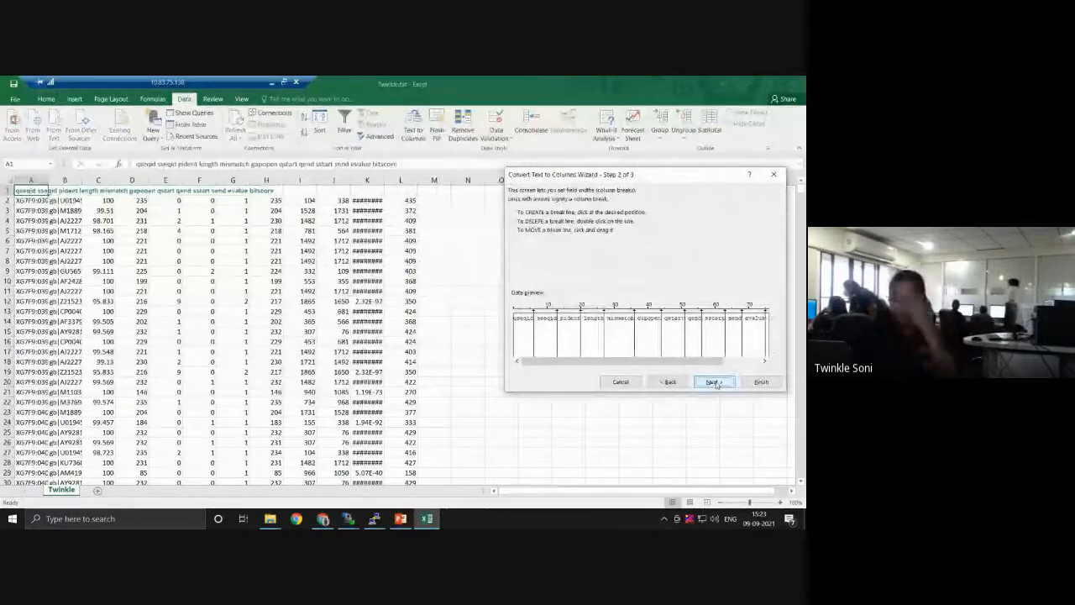
{"action": "left_click", "coordinate": [713, 382]}
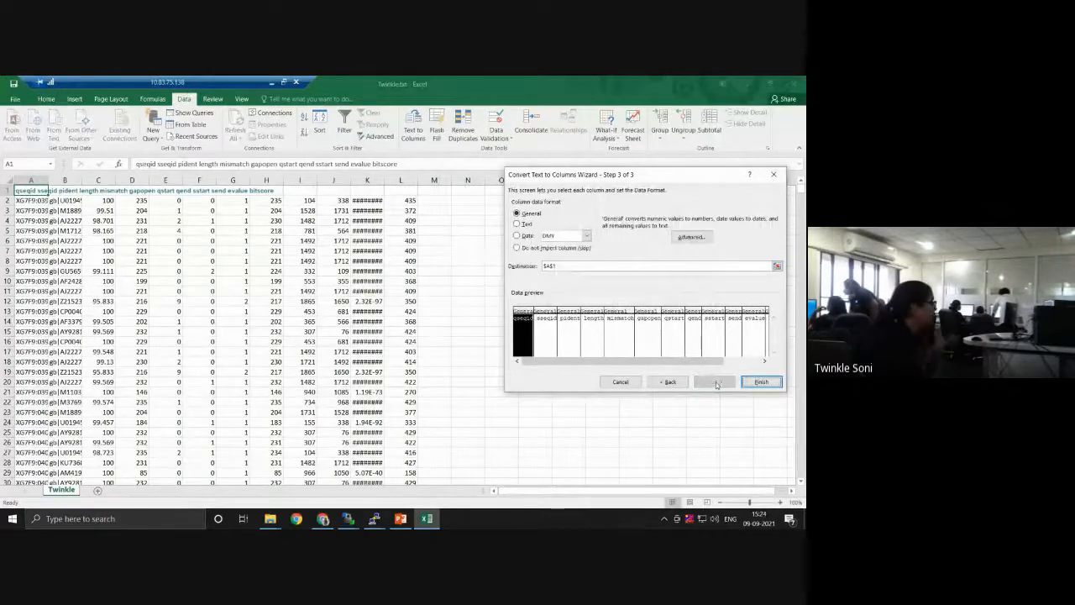
{"action": "left_click", "coordinate": [761, 383]}
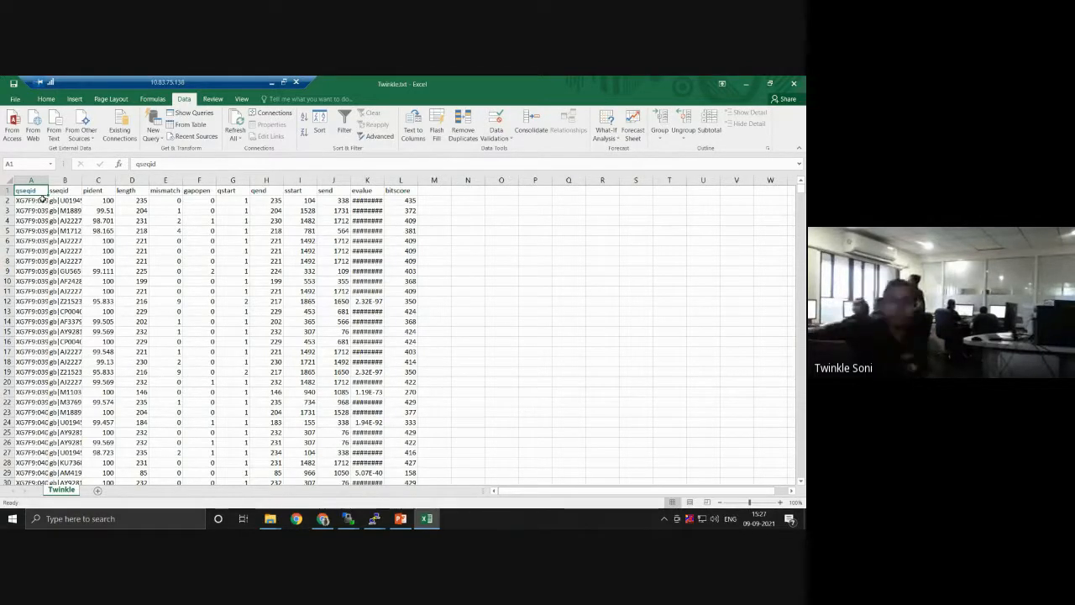
Widen the qseqid and sseqid columns to fit their full entries and select cell A2.
{"action": "left_click_drag", "start_coordinate": [48, 181], "coordinate": [64, 181]}
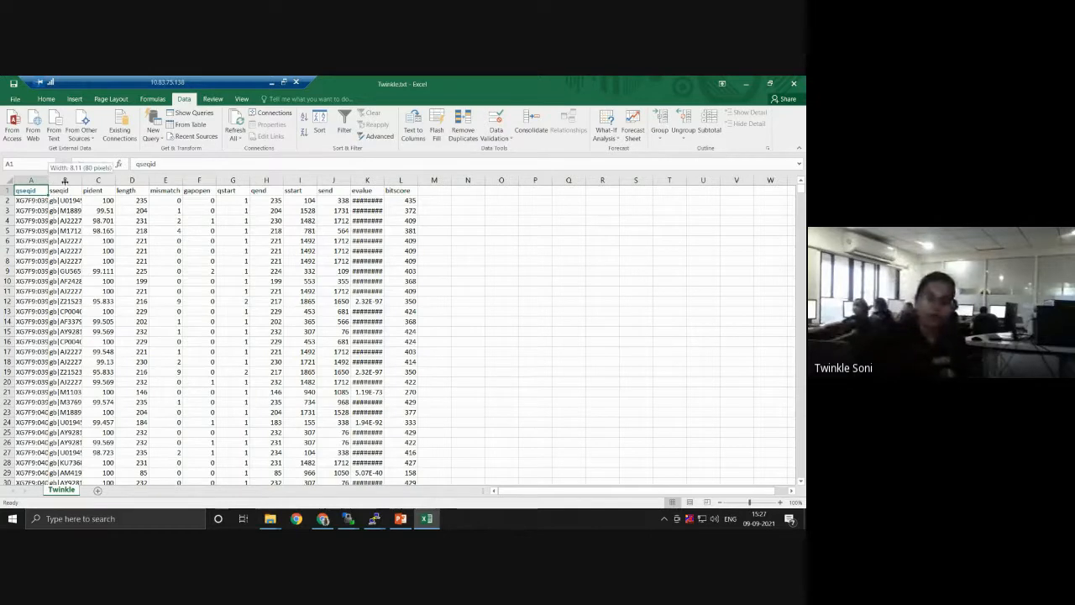
{"action": "double_click", "coordinate": [65, 181]}
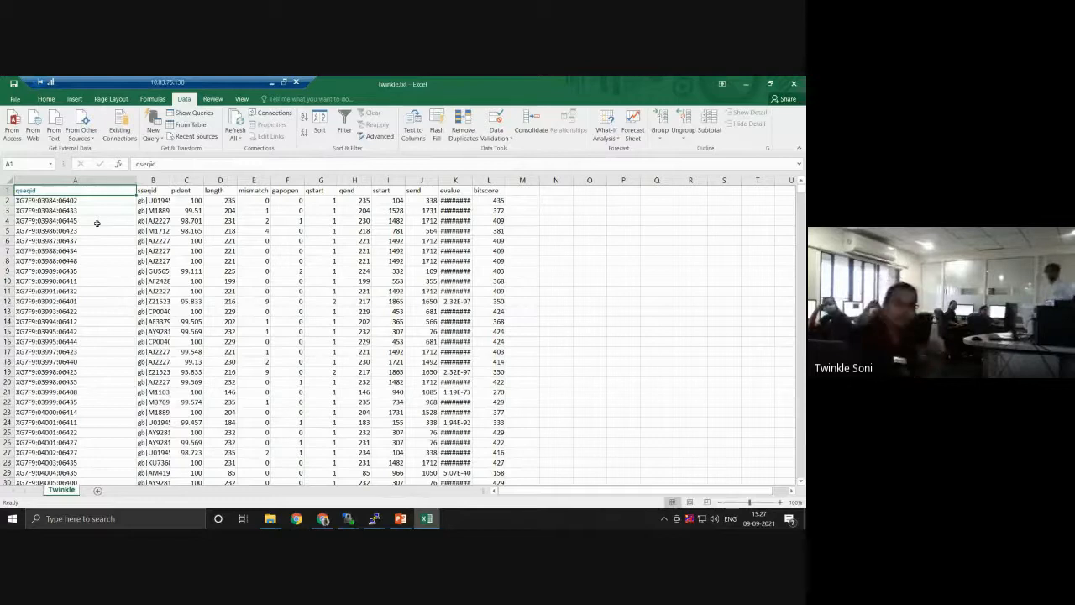
{"action": "left_click_drag", "start_coordinate": [130, 184], "coordinate": [310, 192]}
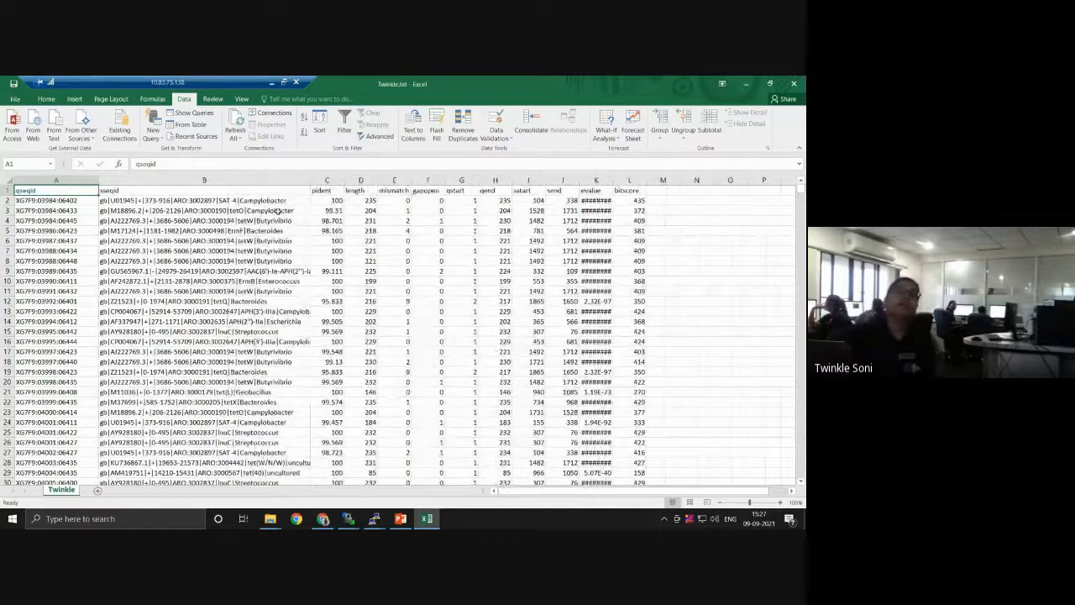
{"action": "left_click_drag", "start_coordinate": [307, 180], "coordinate": [378, 180]}
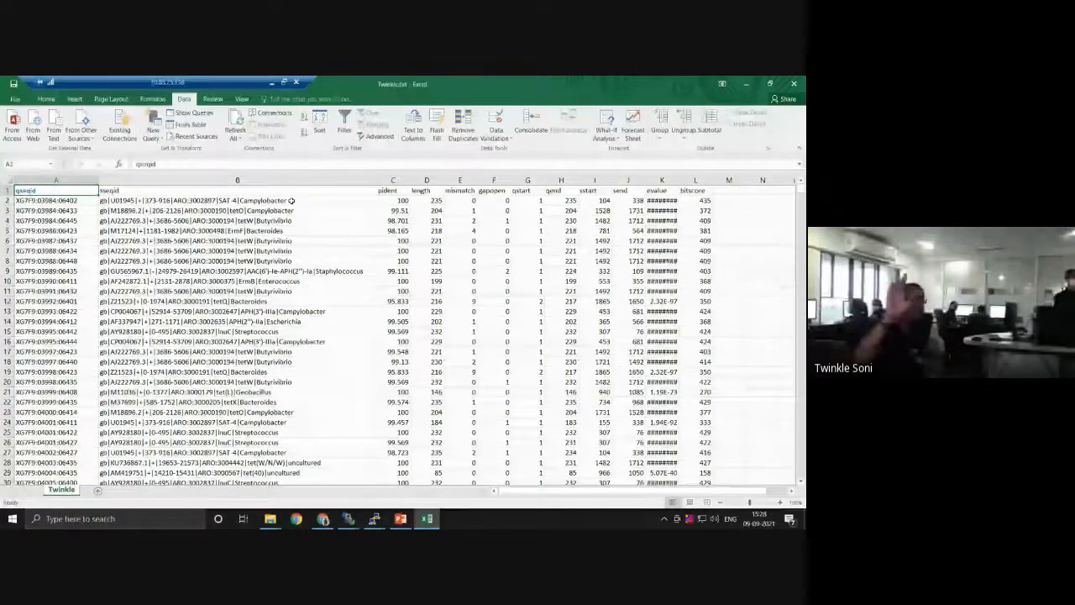
{"action": "key", "text": "Down"}
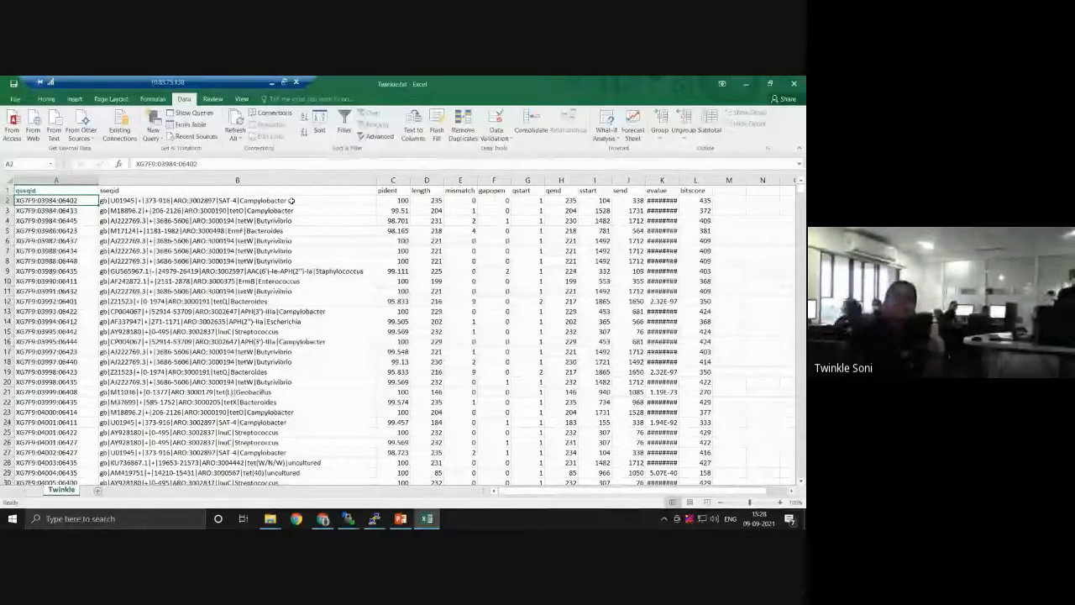
Examine the first alignment record's pident, length, qstart, qend, sstart and send values and the evalue and bitscore columns.
{"action": "left_click", "coordinate": [392, 200]}
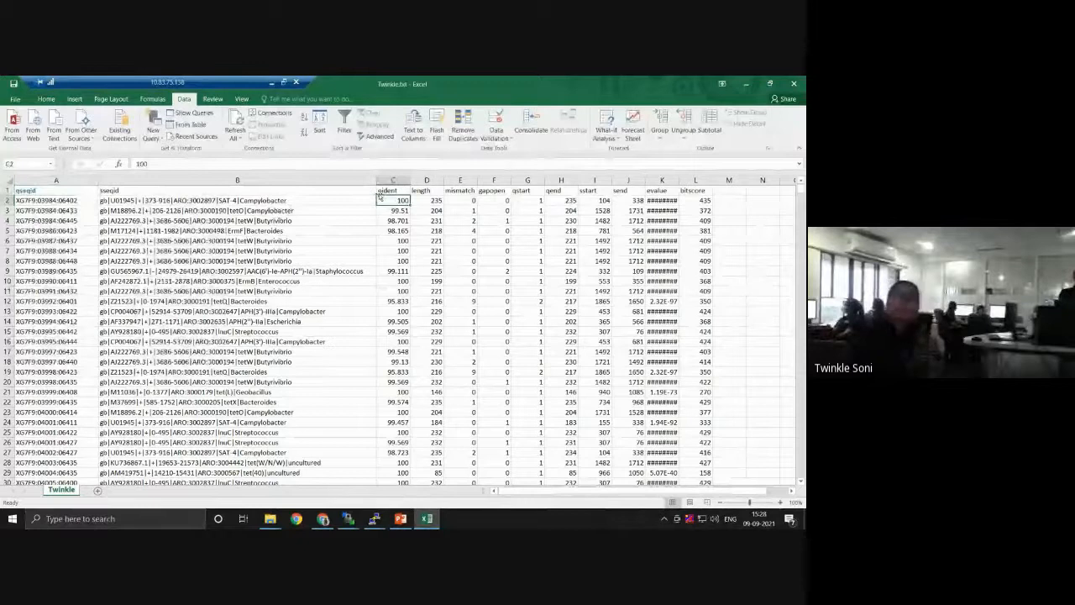
{"action": "left_click", "coordinate": [431, 202]}
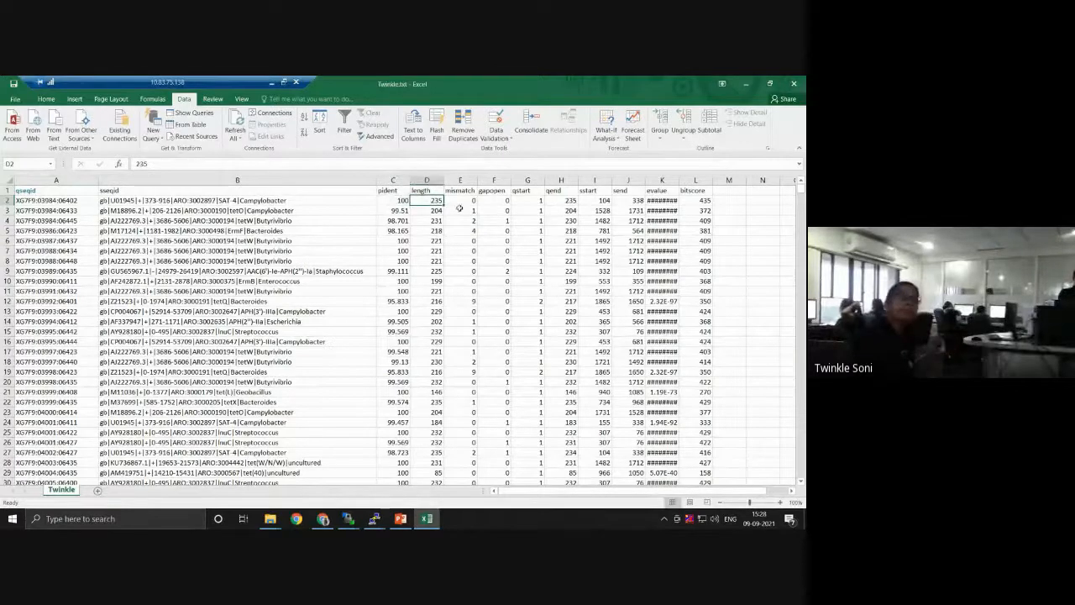
{"action": "left_click", "coordinate": [525, 200]}
{"action": "left_click", "coordinate": [557, 200]}
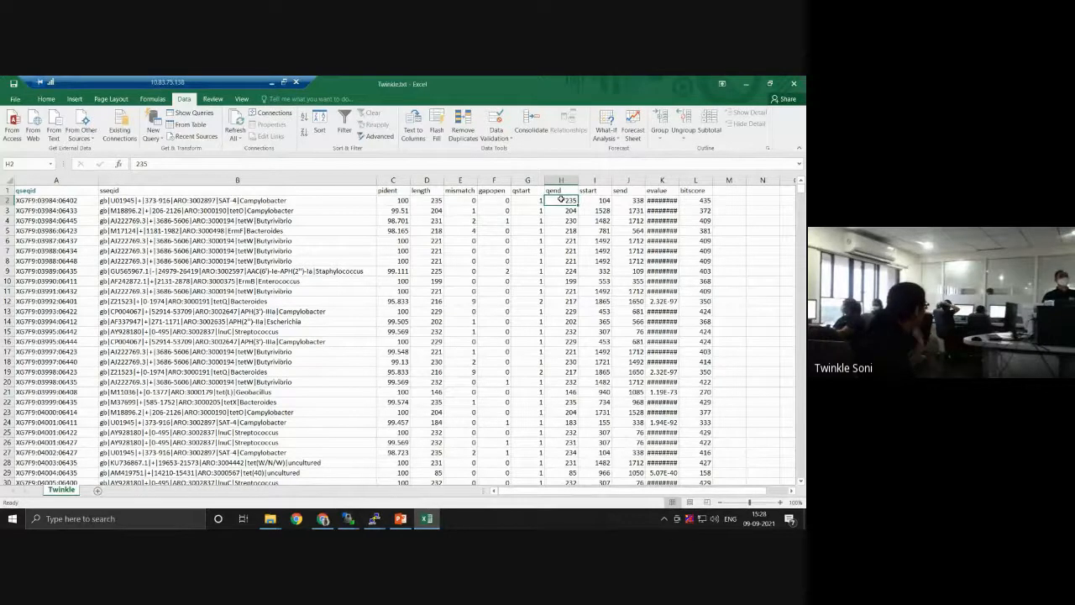
{"action": "left_click", "coordinate": [601, 201]}
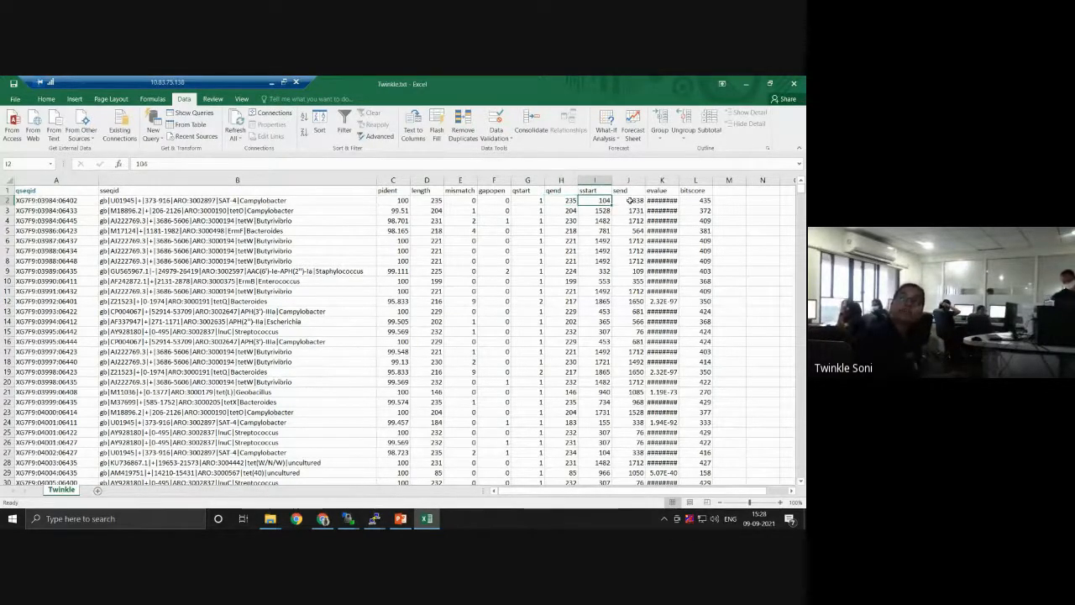
{"action": "left_click", "coordinate": [628, 199]}
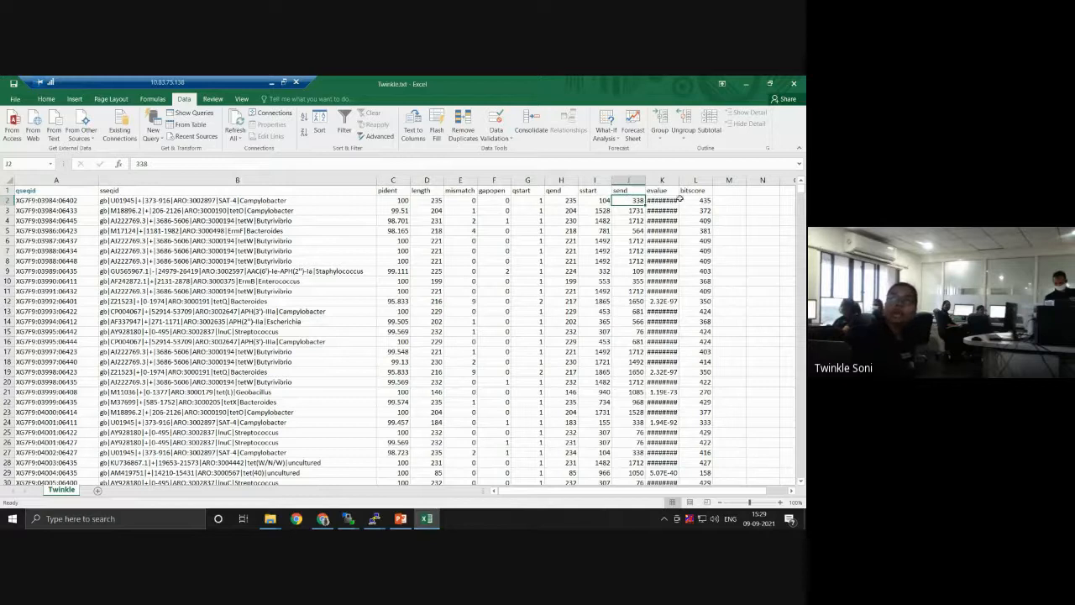
{"action": "left_click", "coordinate": [662, 181]}
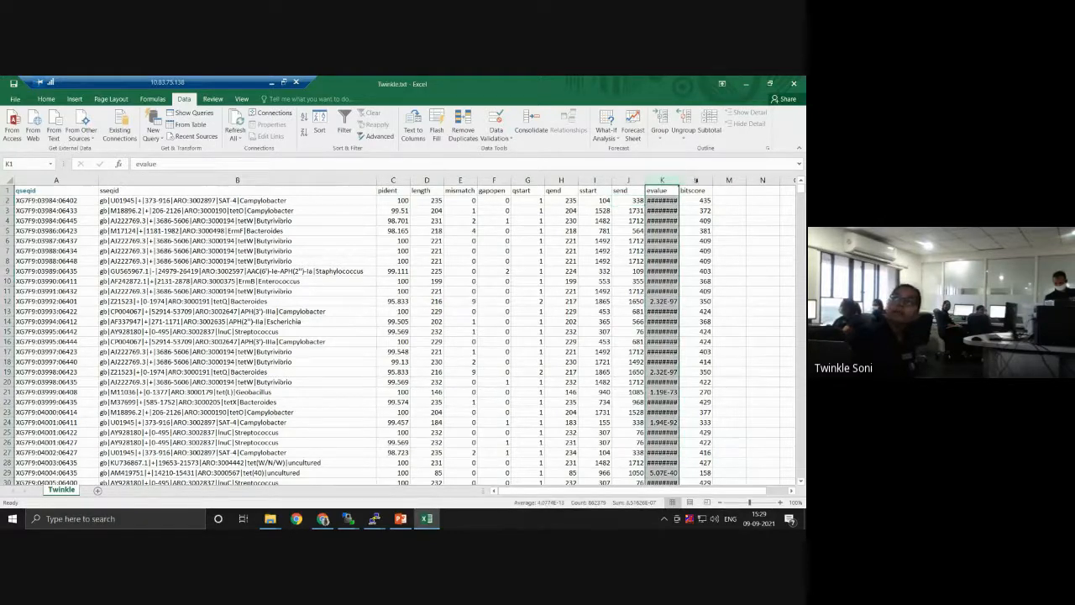
{"action": "left_click", "coordinate": [694, 181]}
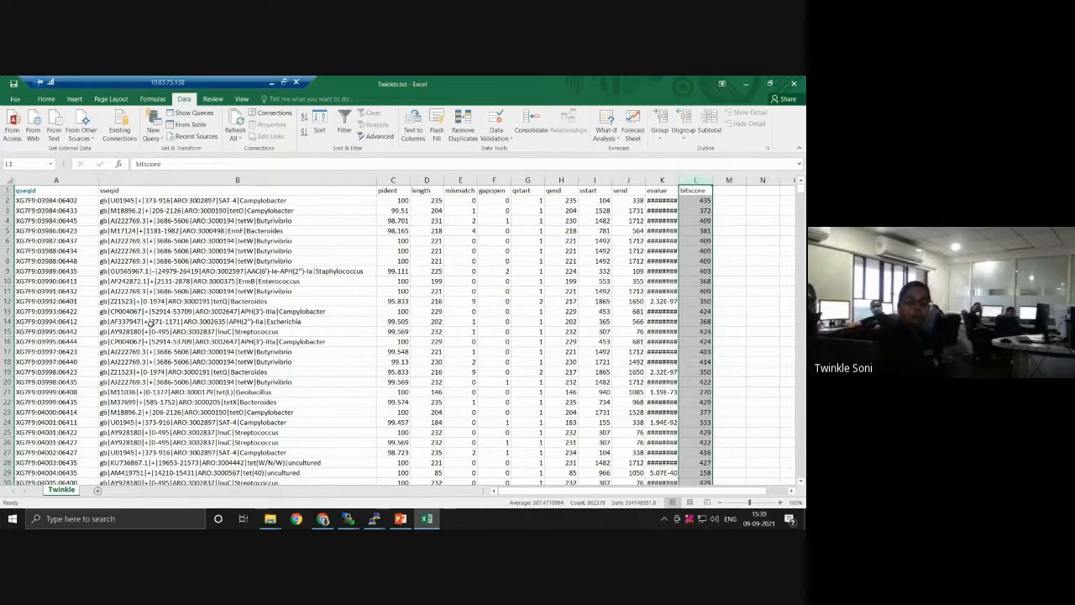
Copy the qseqid and sseqid columns and paste them into a new worksheet starting at cell A1.
{"action": "left_click", "coordinate": [73, 179]}
{"action": "left_click_drag", "start_coordinate": [104, 179], "coordinate": [210, 180]}
{"action": "key", "text": "ctrl+c"}
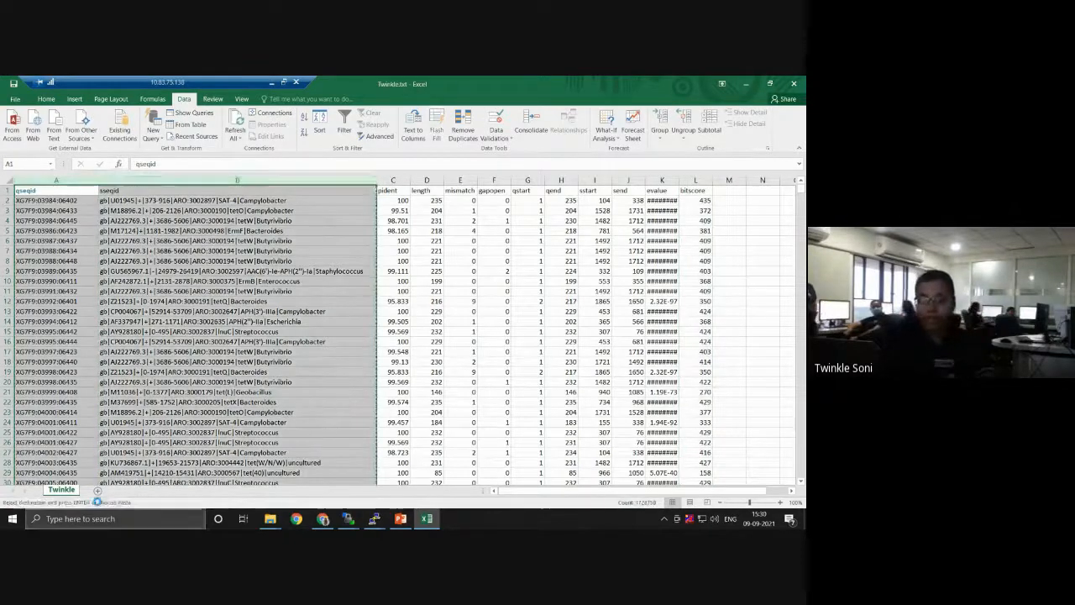
{"action": "left_click", "coordinate": [99, 490]}
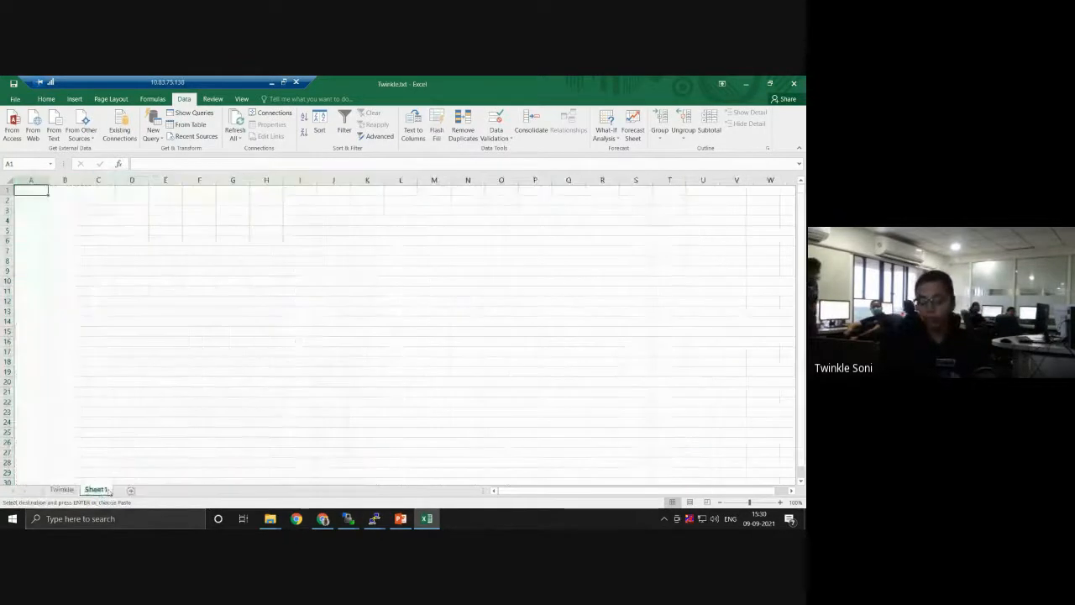
{"action": "key", "text": "ctrl+v"}
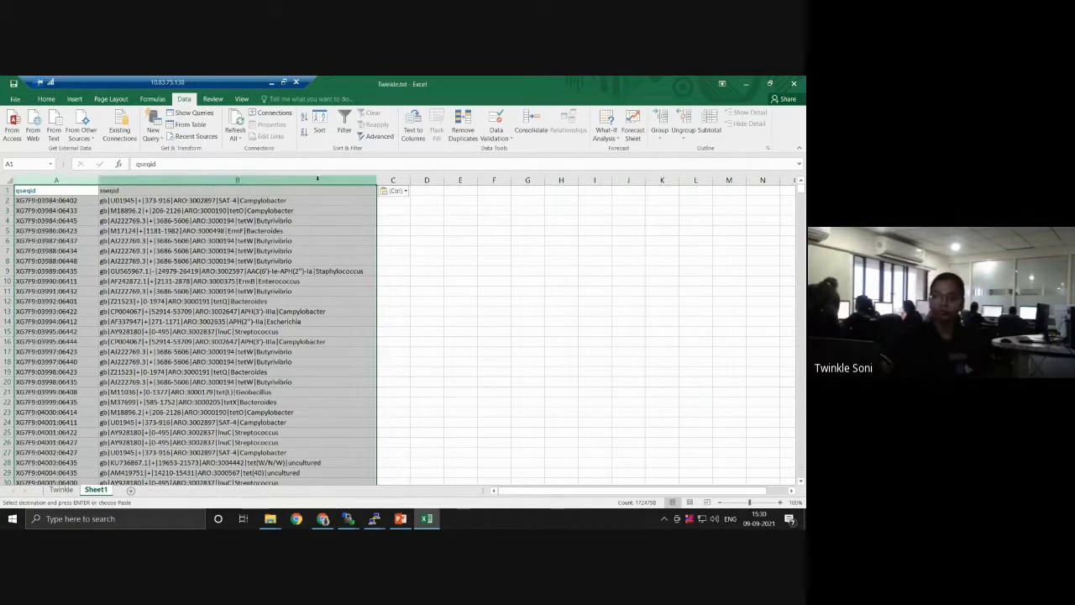
Split the sseqid column with Text to Columns as Delimited, using only the custom delimiter |, General format and destination $B$1.
{"action": "left_click", "coordinate": [256, 178]}
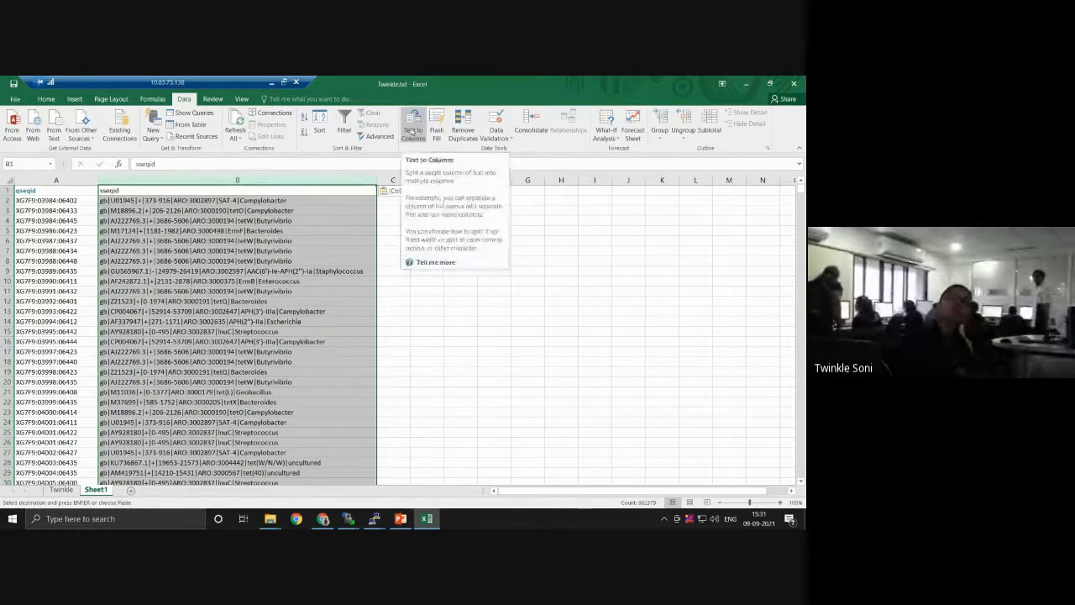
{"action": "left_click", "coordinate": [412, 132]}
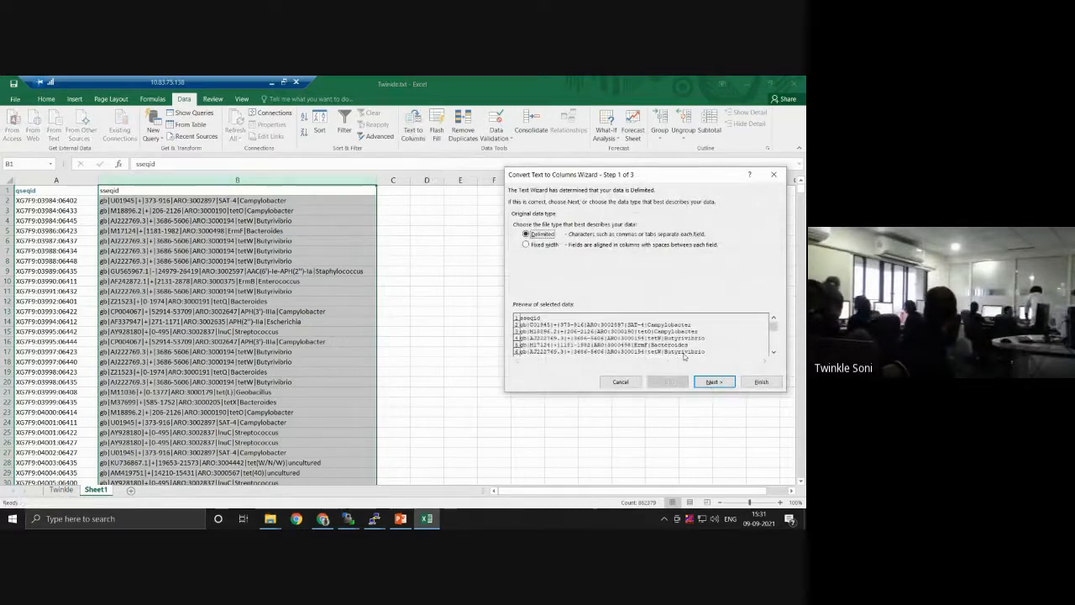
{"action": "left_click", "coordinate": [721, 382]}
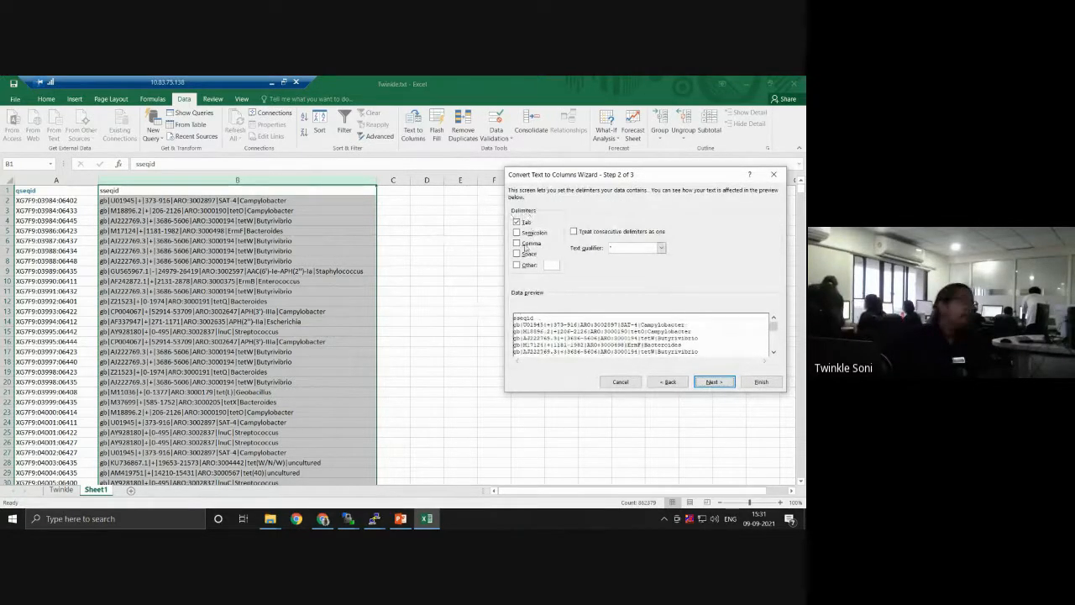
{"action": "left_click", "coordinate": [517, 221]}
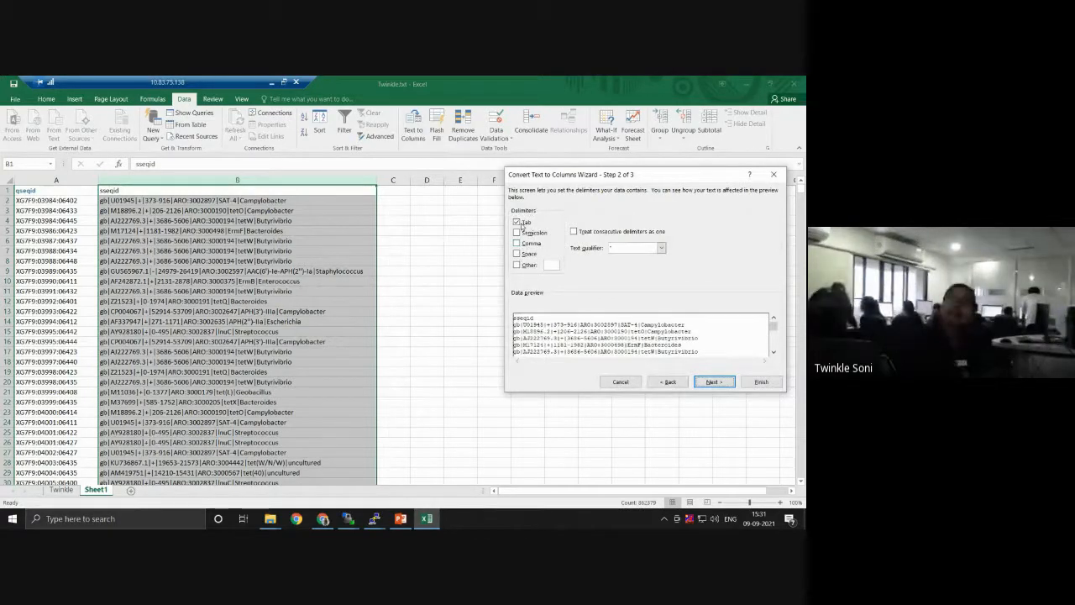
{"action": "left_click", "coordinate": [516, 221]}
{"action": "left_click", "coordinate": [517, 265]}
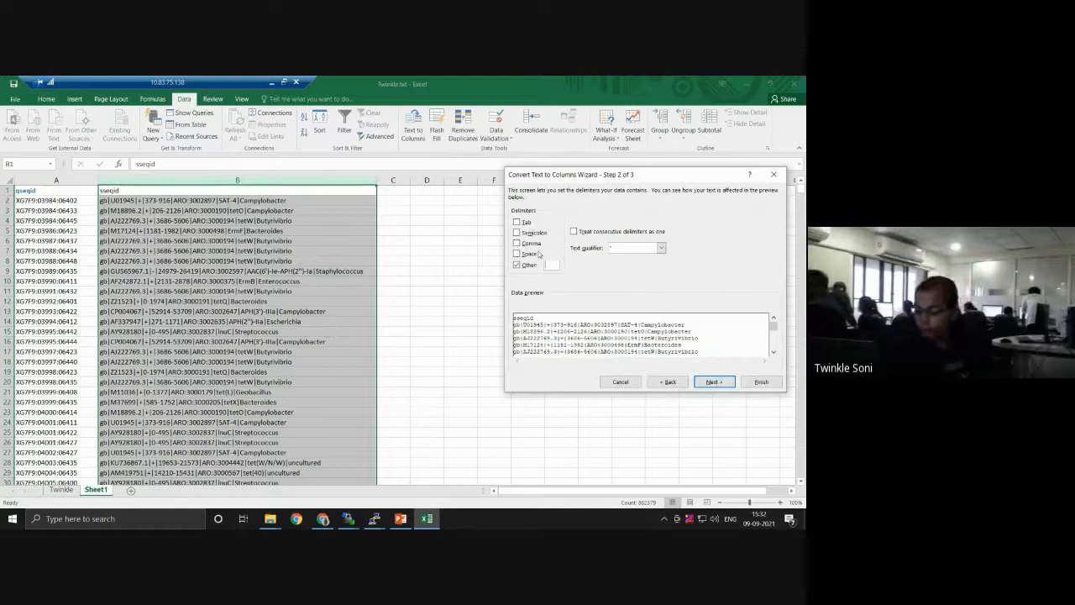
{"action": "type", "text": "|"}
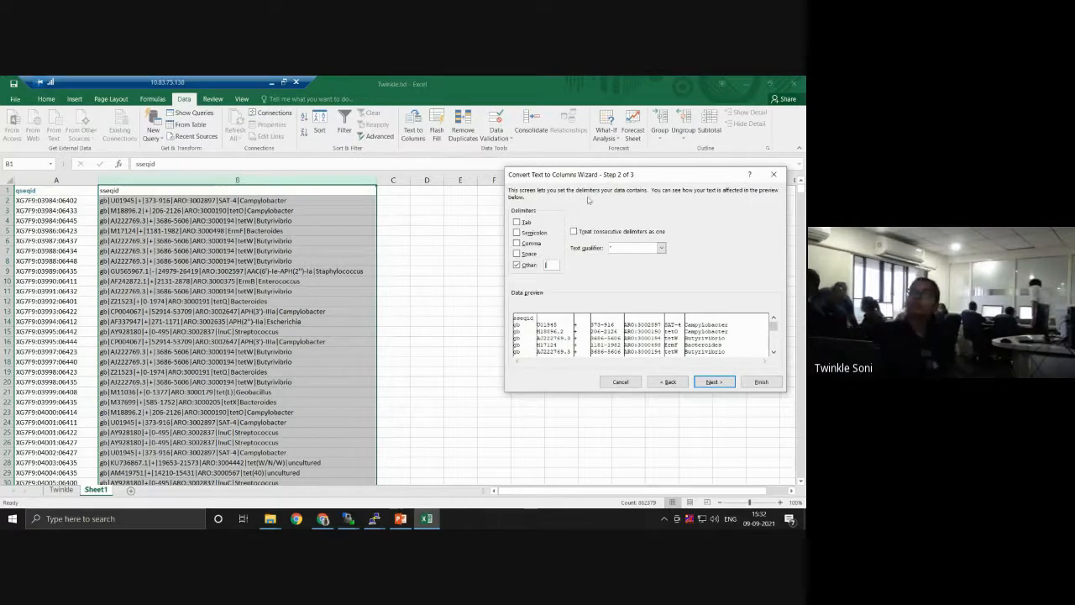
{"action": "left_click", "coordinate": [714, 382]}
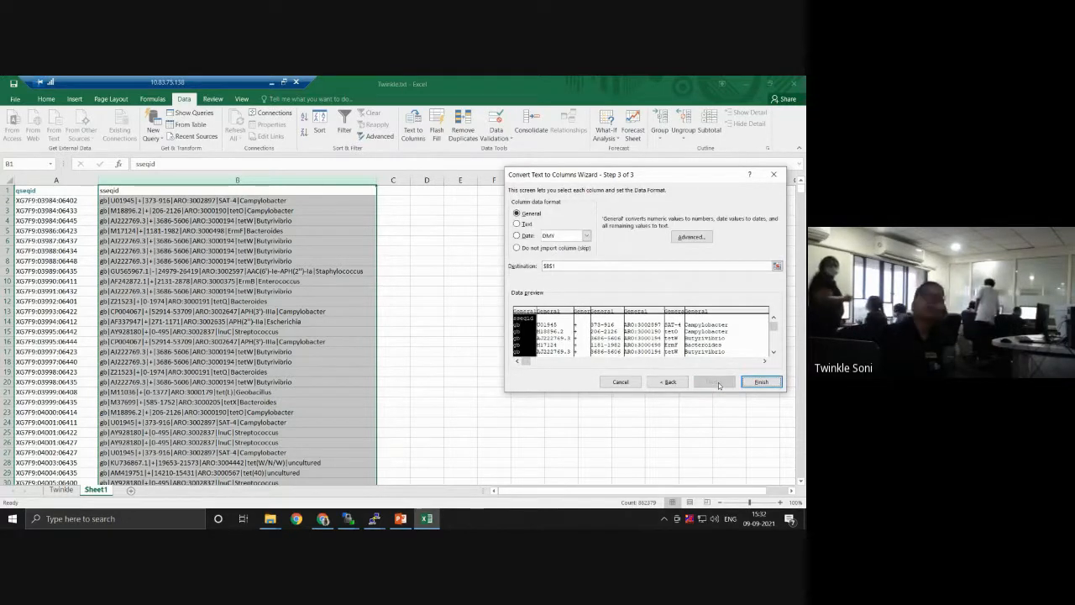
{"action": "left_click", "coordinate": [769, 383]}
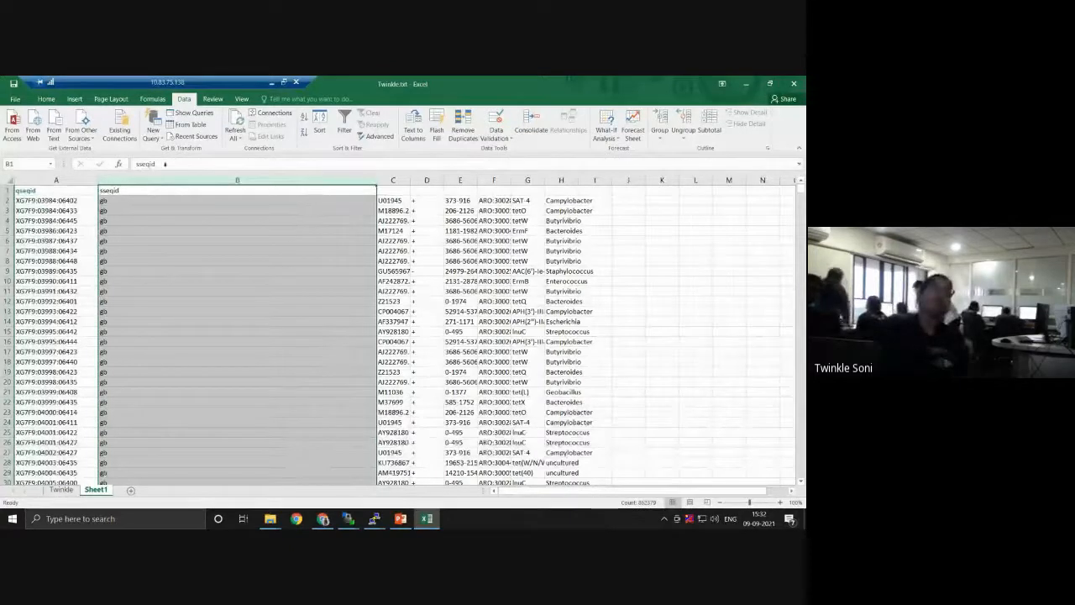
Delete columns B to F, from the gb entries through the ARO accessions, leaving the gene and organism names beside qseqid.
{"action": "left_click", "coordinate": [303, 182]}
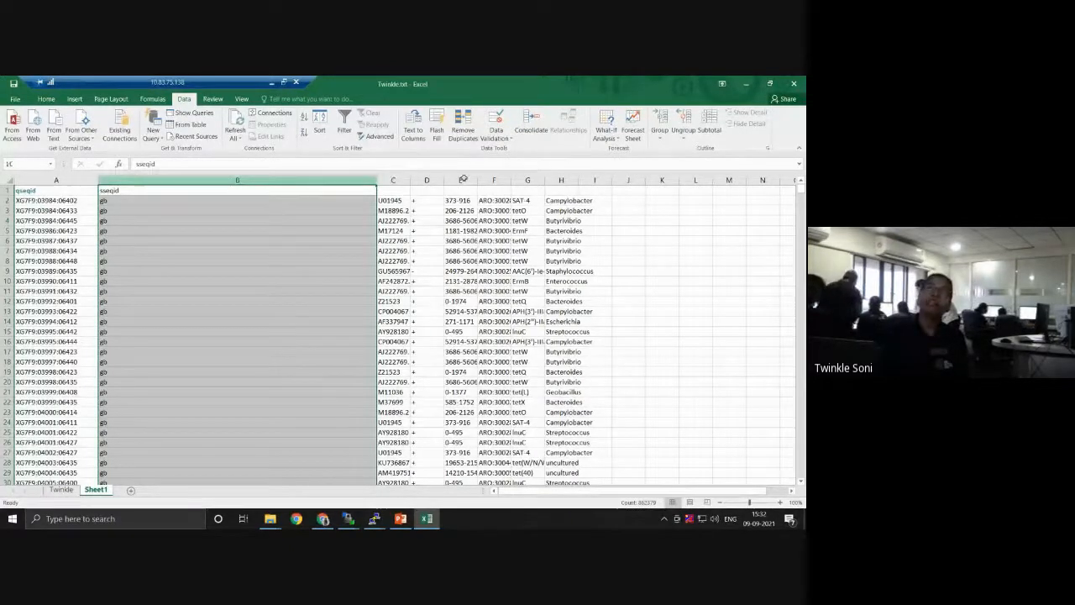
{"action": "mouse_move", "coordinate": [463, 179]}
{"action": "left_mouse_down"}
{"action": "mouse_move", "coordinate": [537, 180]}
{"action": "mouse_move", "coordinate": [480, 182]}
{"action": "left_mouse_up"}
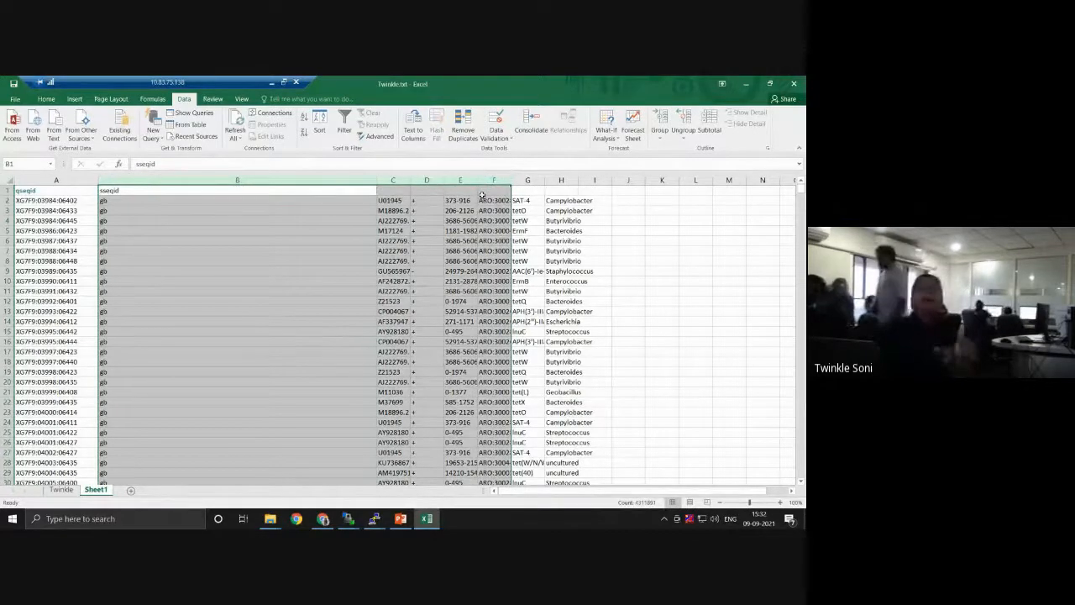
{"action": "right_click", "coordinate": [481, 181]}
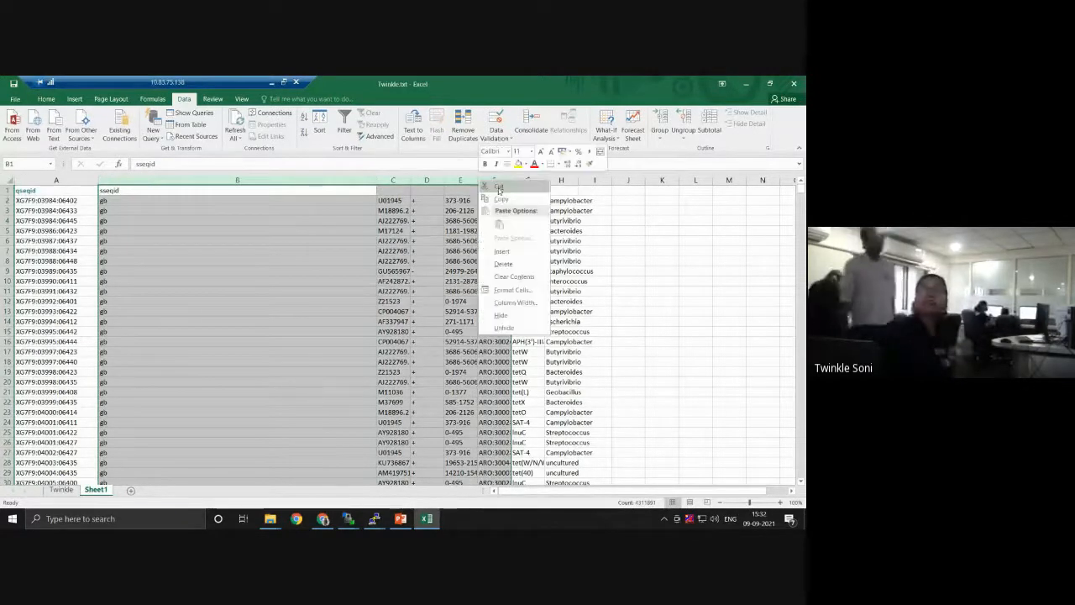
{"action": "left_click", "coordinate": [504, 265]}
{"action": "left_click", "coordinate": [344, 282]}
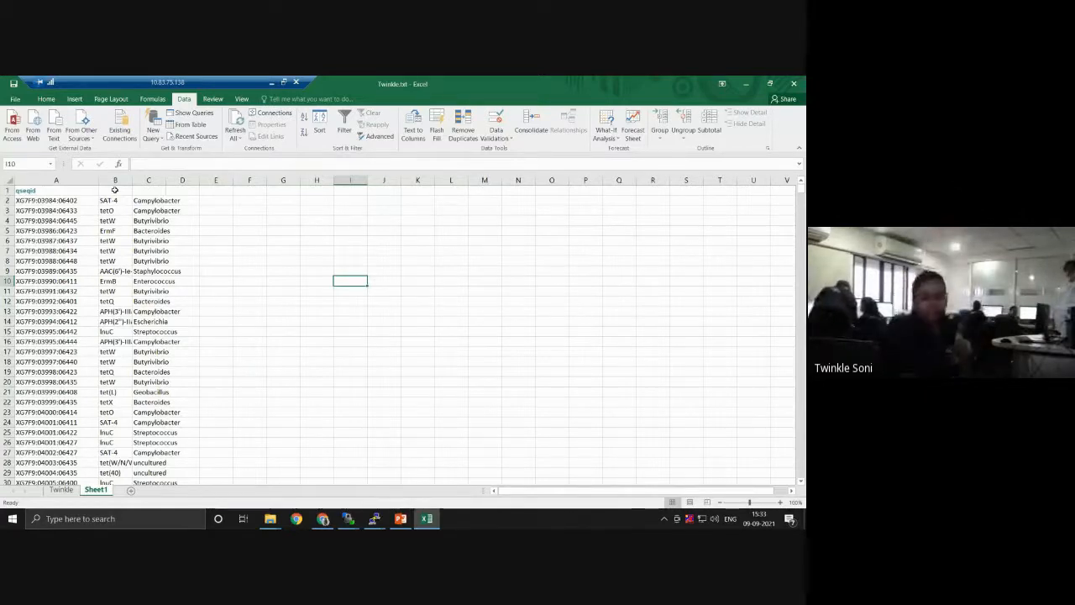
Undo the column deletion and the Text to Columns split of the sseqid entries.
{"action": "key", "text": "ctrl+z"}
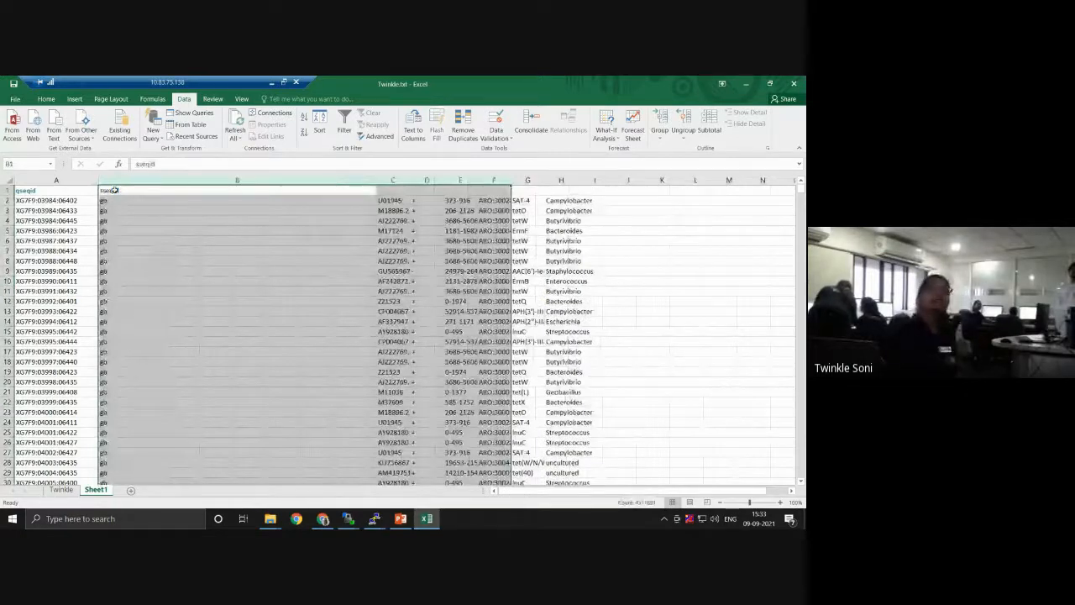
{"action": "key", "text": "ctrl+z"}
{"action": "key", "text": "ctrl+c"}
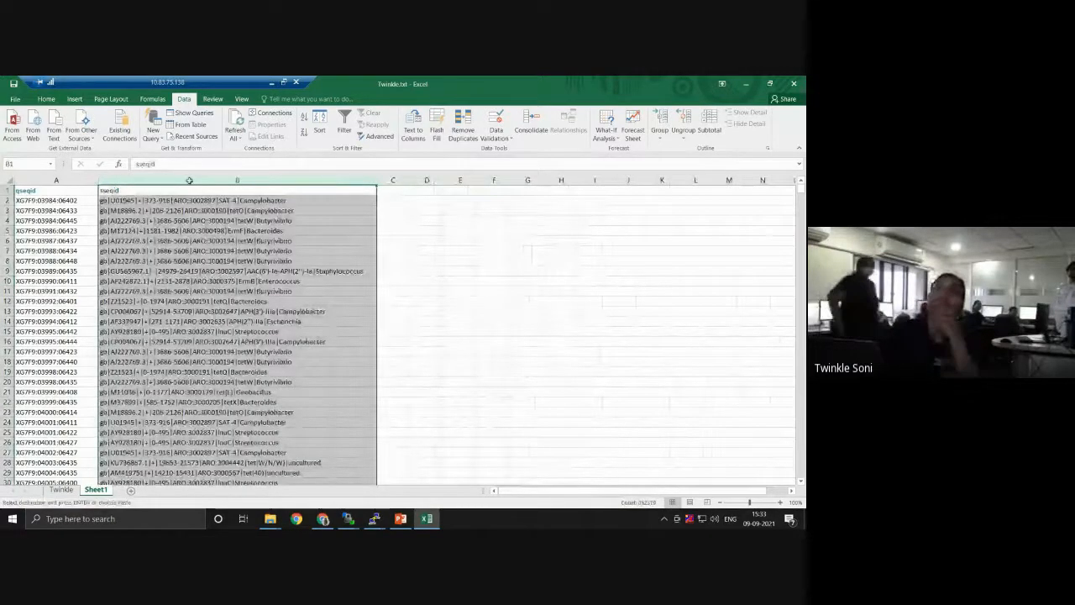
Split the sseqid column at each | again with Text to Columns, keeping Delimited, General format and destination $B$1.
{"action": "left_click", "coordinate": [189, 180]}
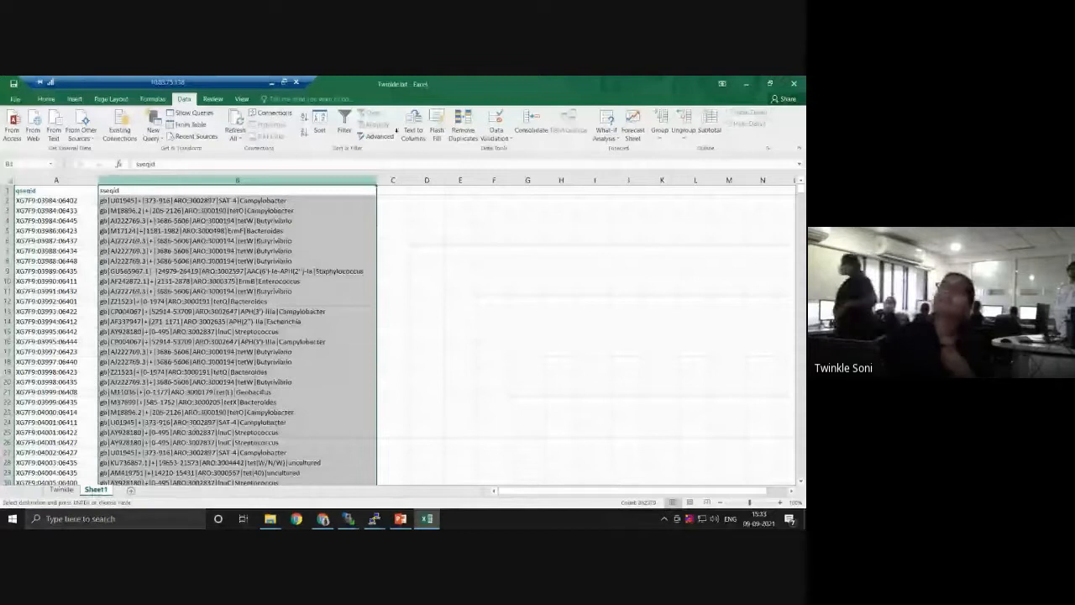
{"action": "left_click", "coordinate": [412, 126]}
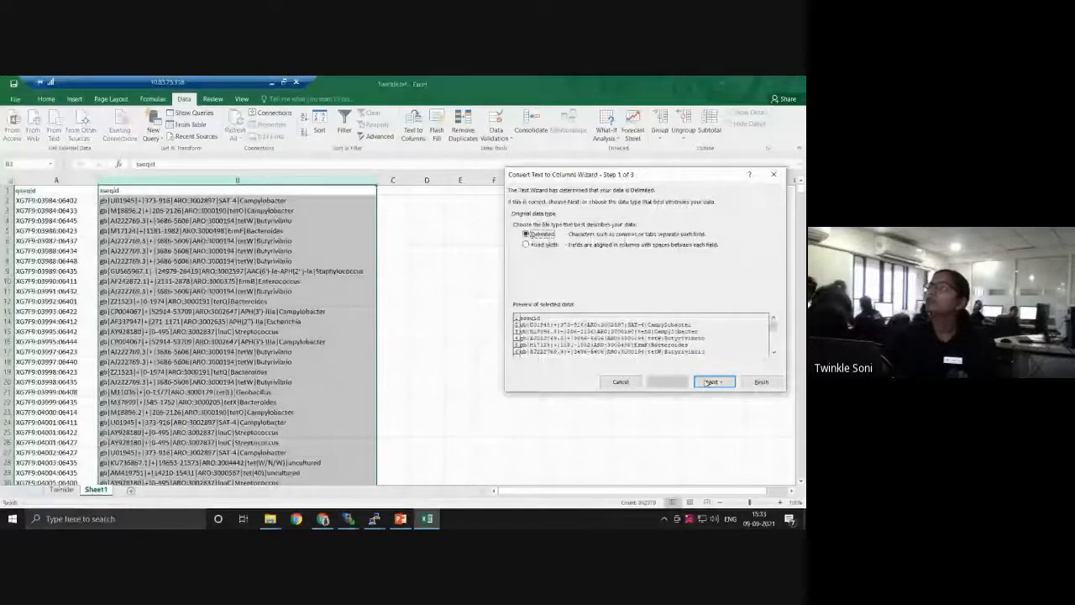
{"action": "left_click", "coordinate": [712, 382]}
{"action": "left_click", "coordinate": [711, 382]}
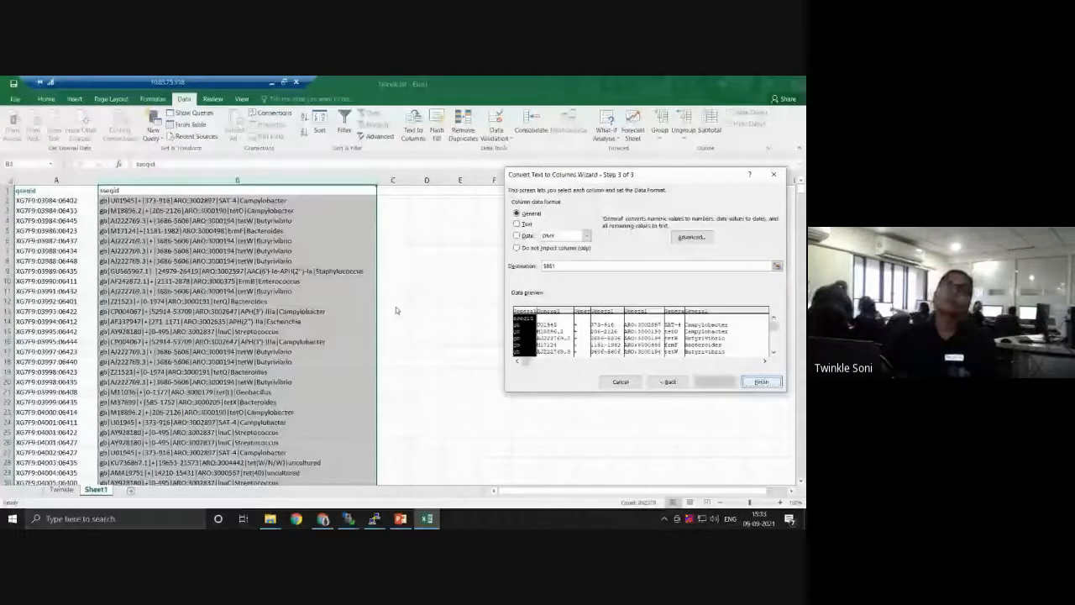
{"action": "key", "text": "Return"}
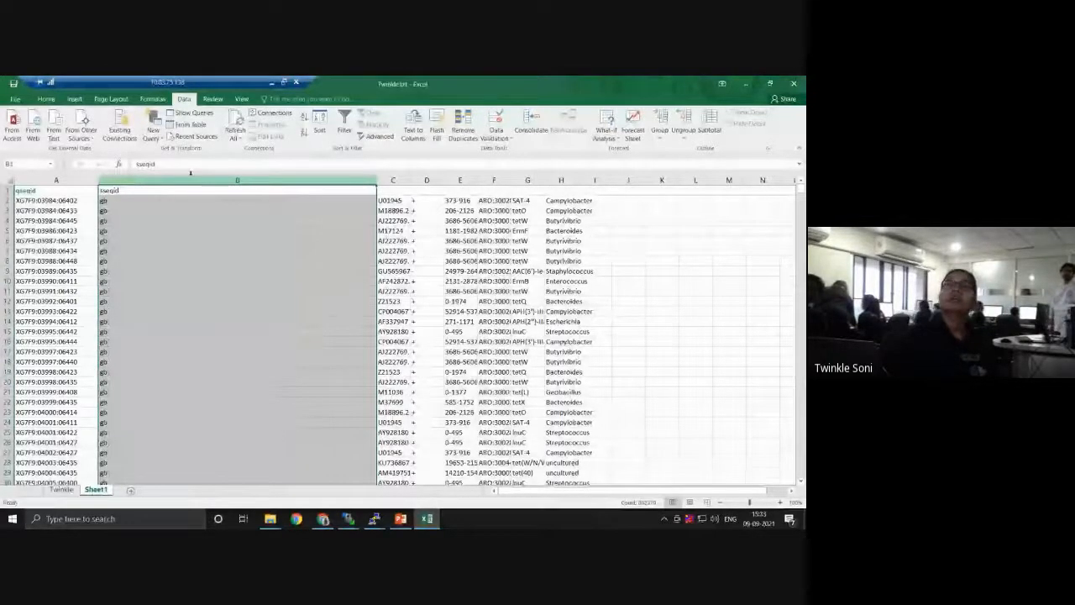
Remove columns B through F so only the read IDs, gene names and organism names are kept.
{"action": "key", "text": "shift+Right"}
{"action": "key", "text": "shift+Right"}
{"action": "key", "text": "shift+Right"}
{"action": "key", "text": "shift+Right"}
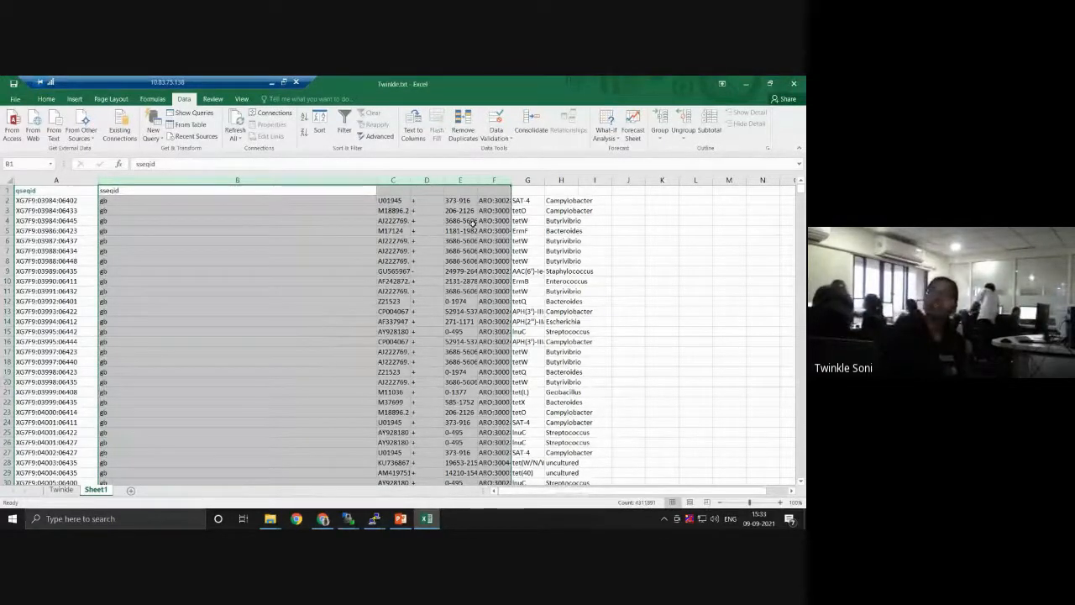
{"action": "right_click", "coordinate": [443, 181]}
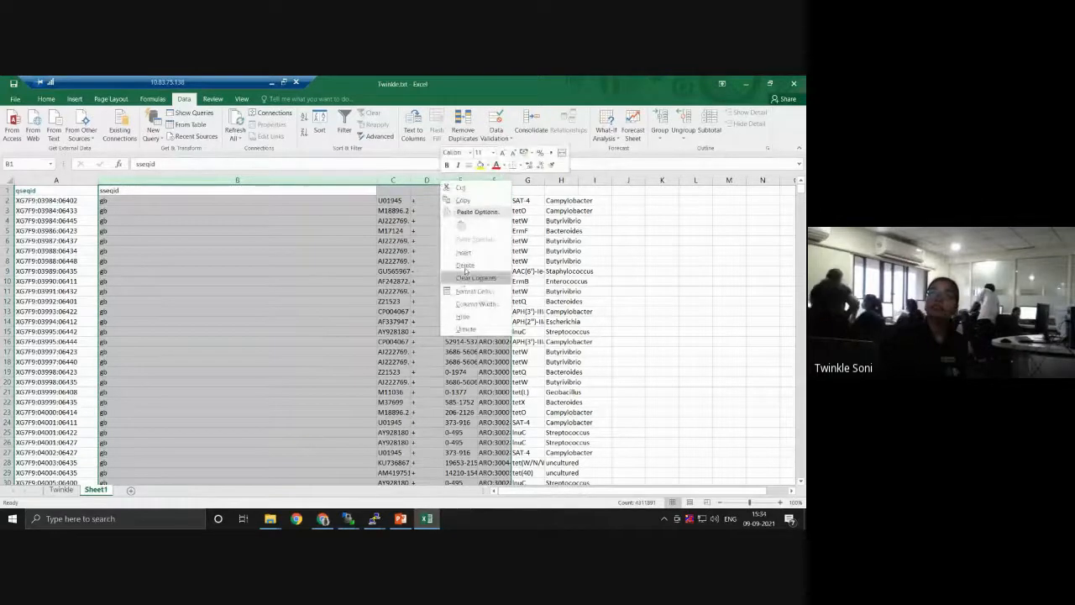
{"action": "left_click", "coordinate": [467, 264]}
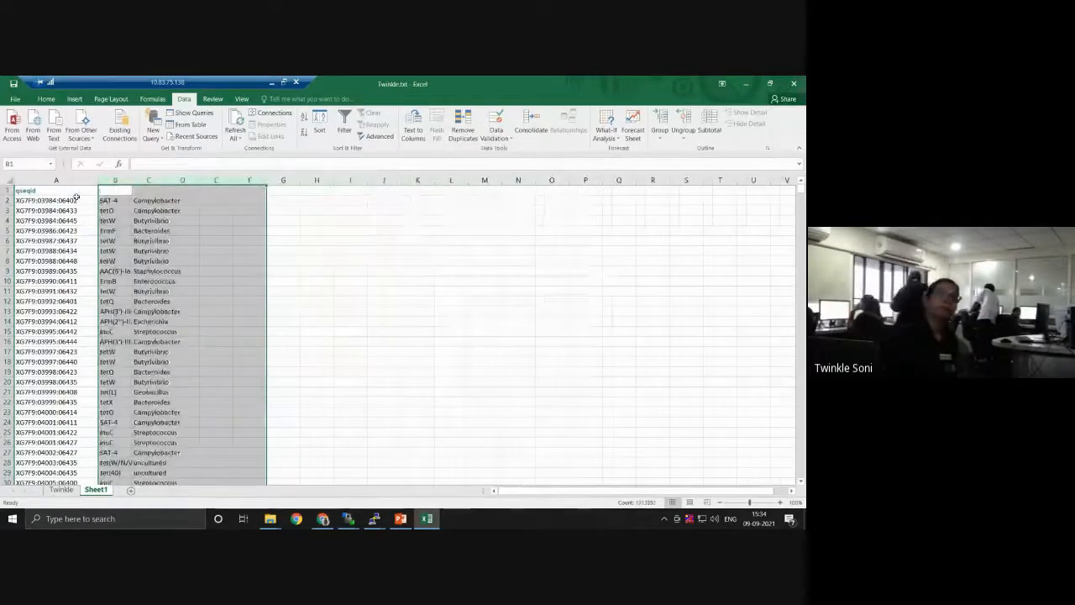
Enter the header gene in cell B1 and bacteria in cell C1.
{"action": "left_click", "coordinate": [110, 191]}
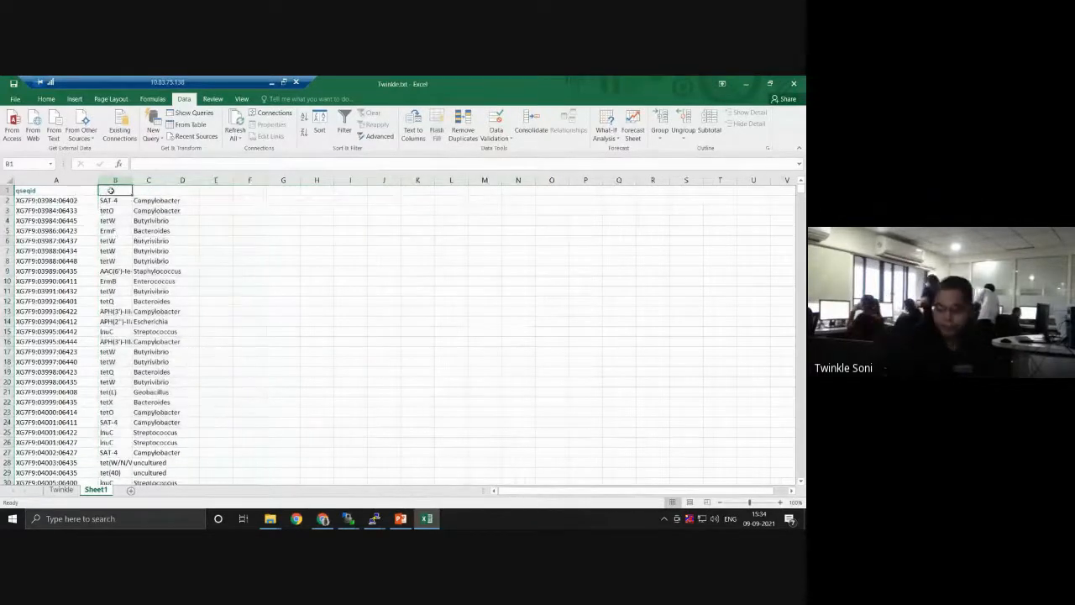
{"action": "type", "text": "gene"}
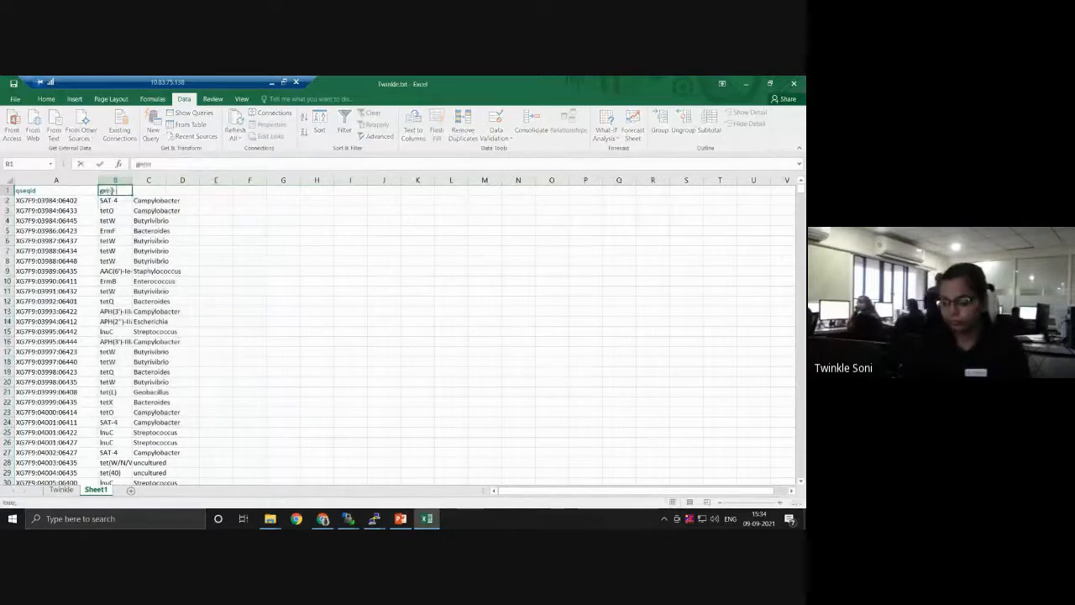
{"action": "key", "text": "Tab"}
{"action": "type", "text": "bacte"}
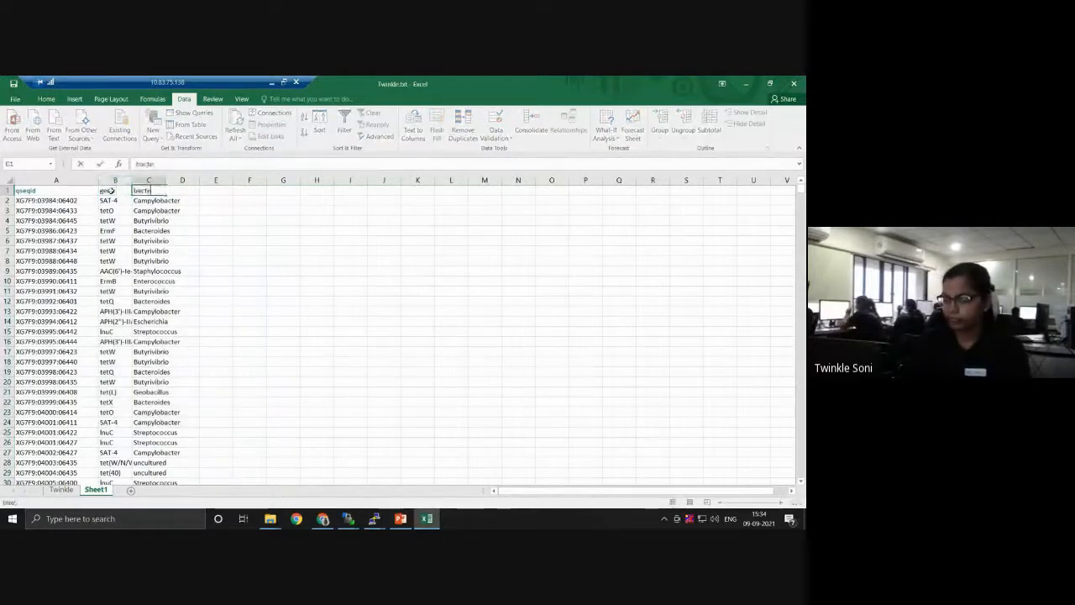
{"action": "type", "text": "ria"}
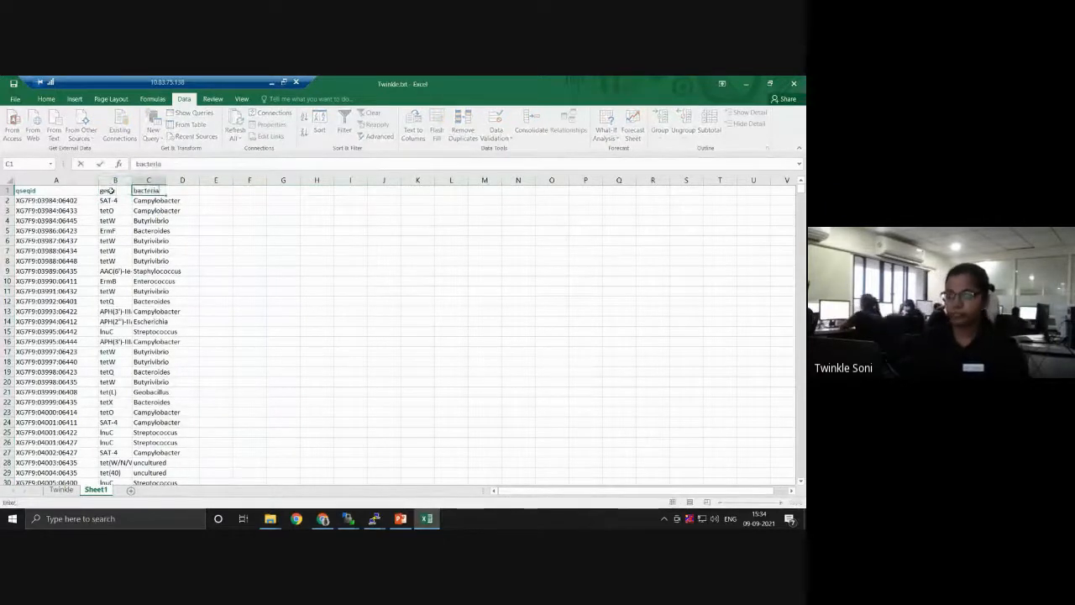
{"action": "left_click", "coordinate": [243, 233]}
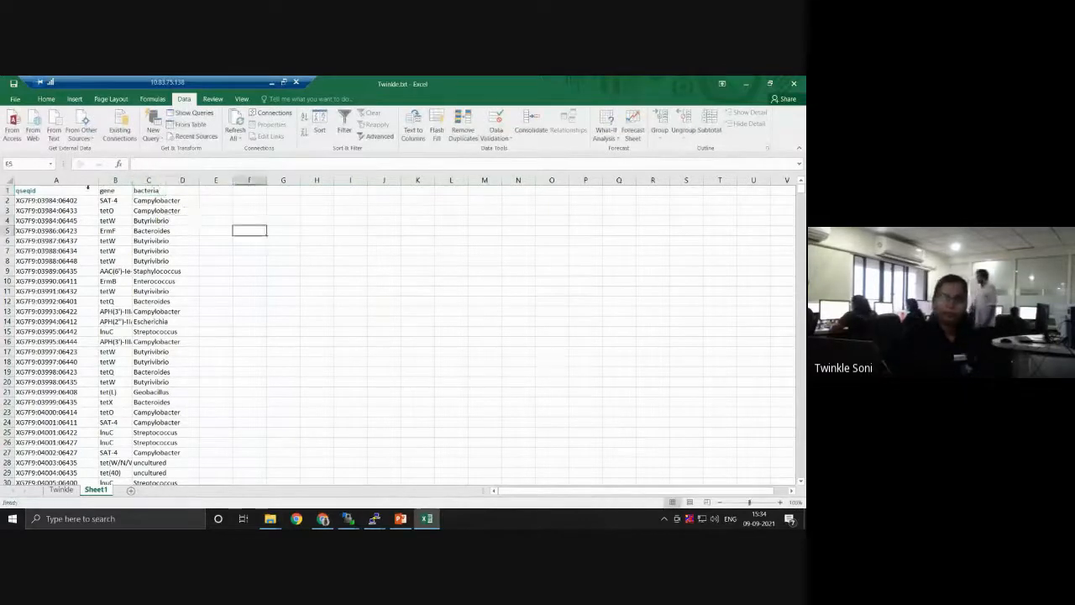
{"action": "left_click", "coordinate": [86, 193]}
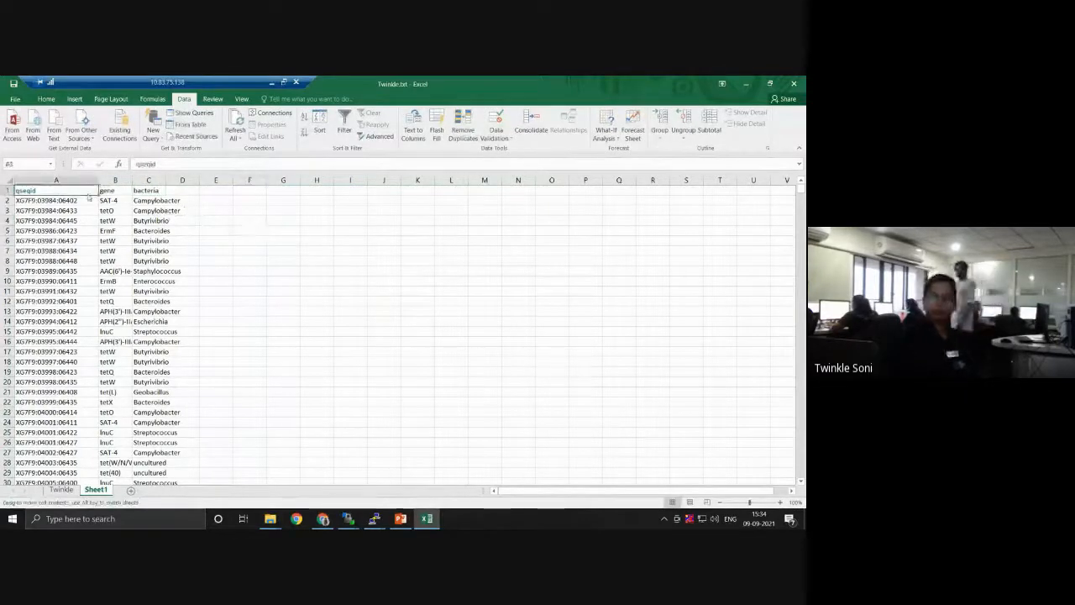
{"action": "left_click", "coordinate": [211, 228]}
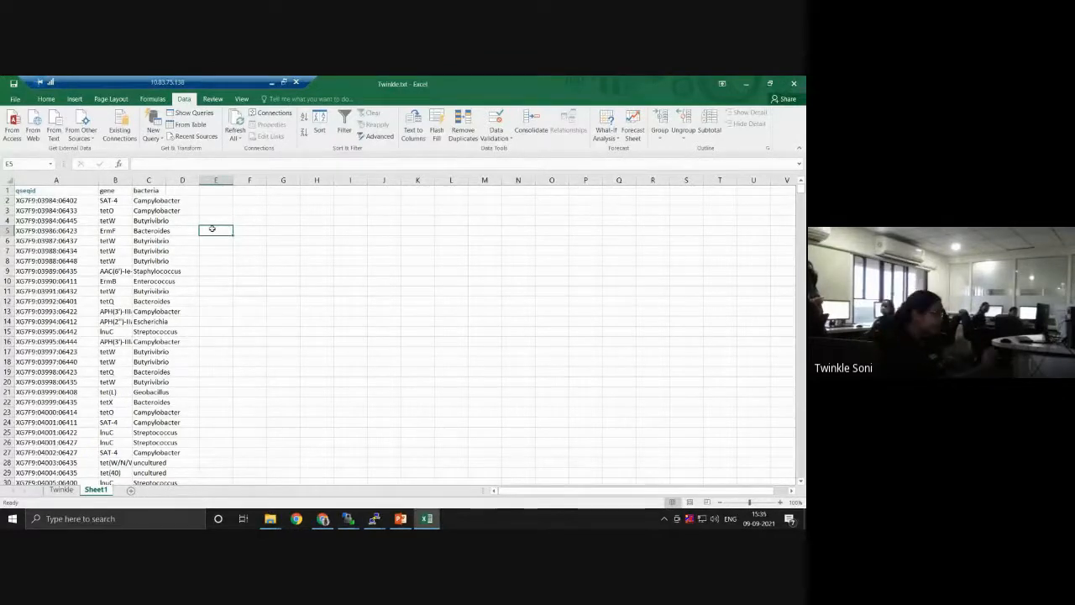
Create a PivotTable on a new worksheet from all rows of the qseqid and gene columns in Sheet1.
{"action": "left_click", "coordinate": [91, 191]}
{"action": "key", "text": "ctrl+shift+Right"}
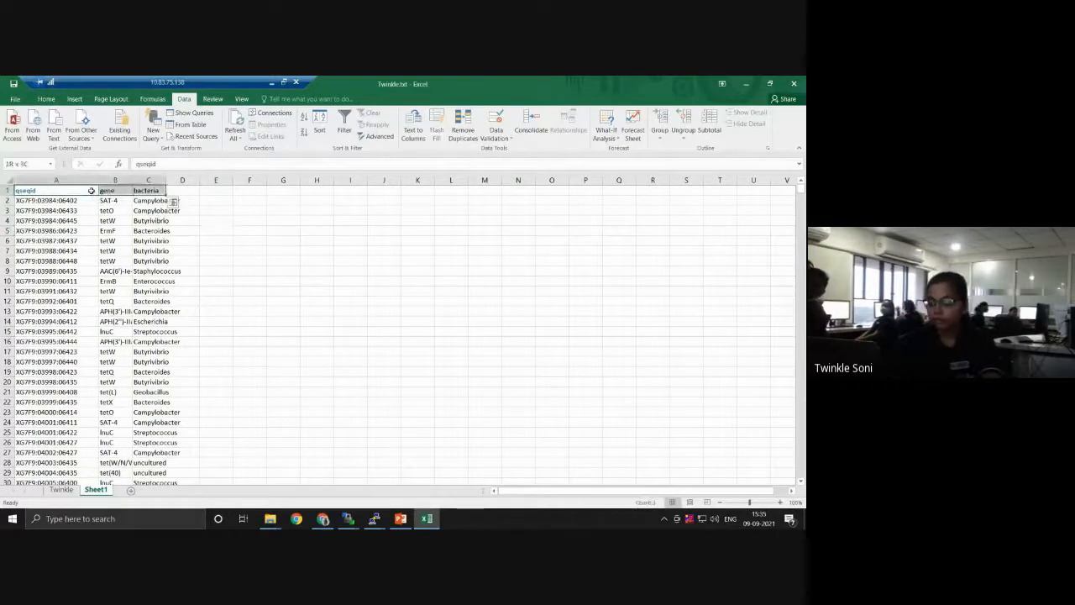
{"action": "key", "text": "shift+Left"}
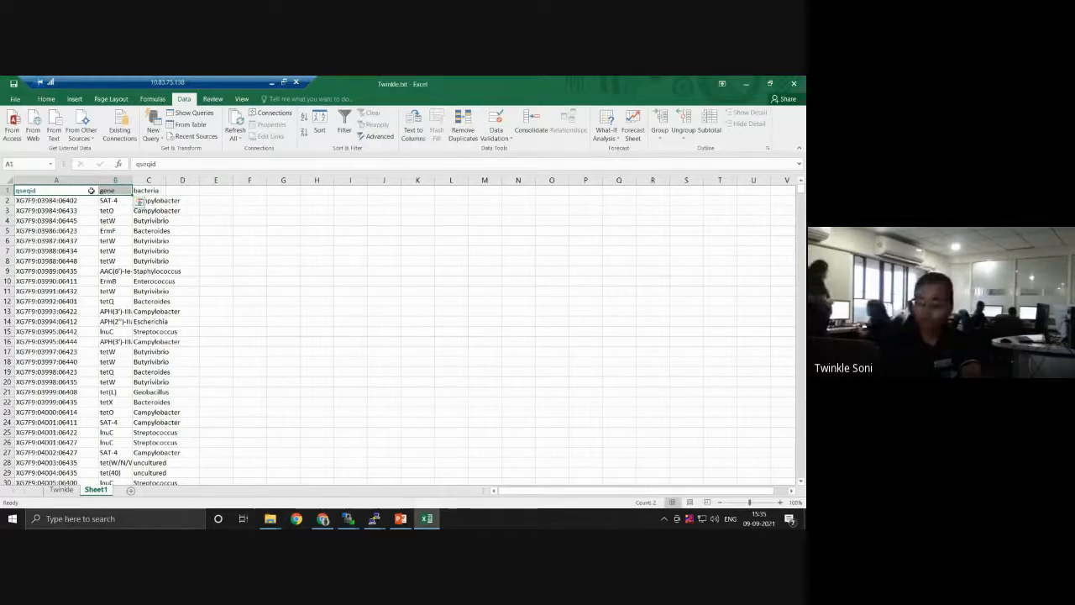
{"action": "key", "text": "ctrl+shift+Down"}
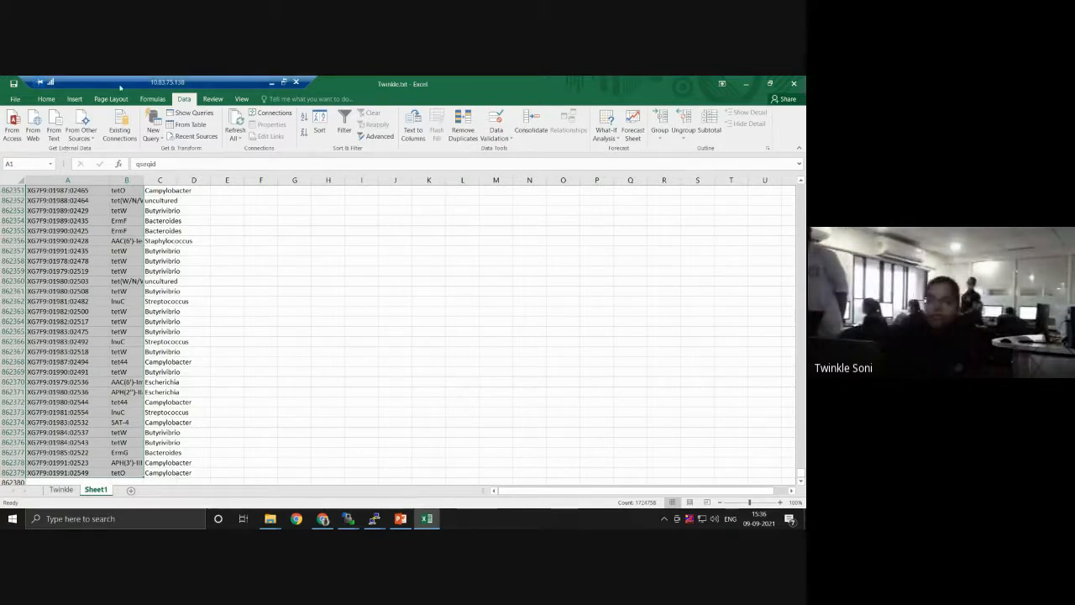
{"action": "left_click", "coordinate": [74, 99]}
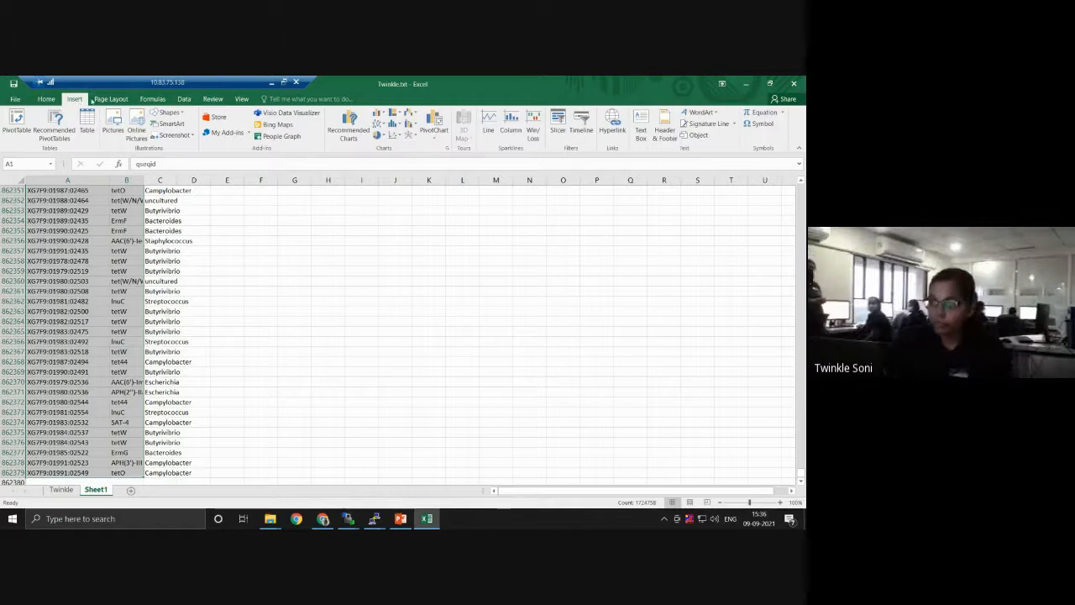
{"action": "left_click", "coordinate": [105, 104]}
{"action": "left_click", "coordinate": [160, 102]}
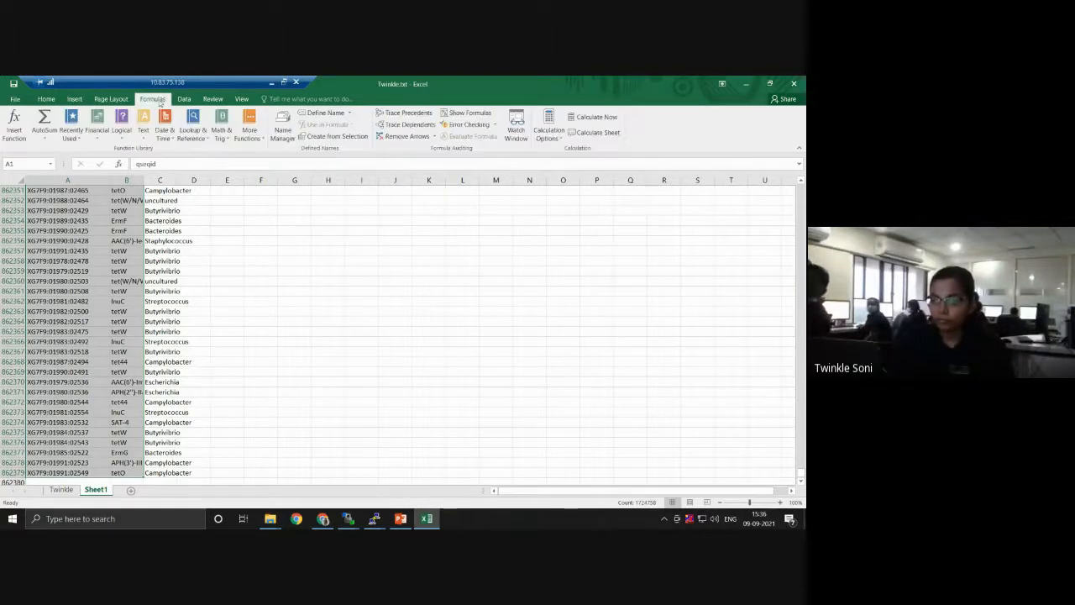
{"action": "left_click", "coordinate": [184, 99]}
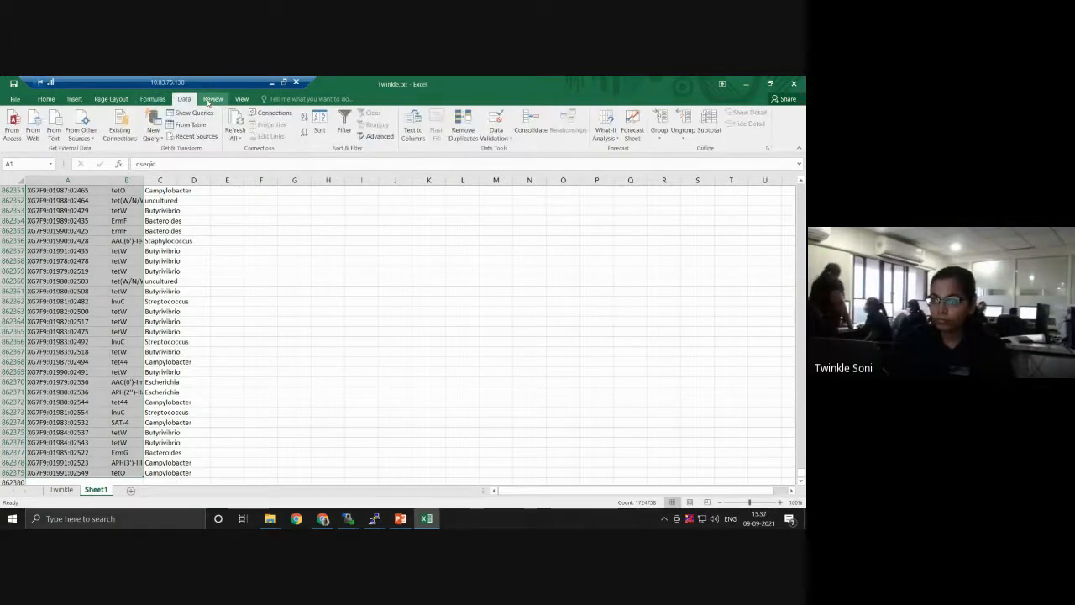
{"action": "left_click", "coordinate": [210, 100]}
{"action": "left_click", "coordinate": [75, 100]}
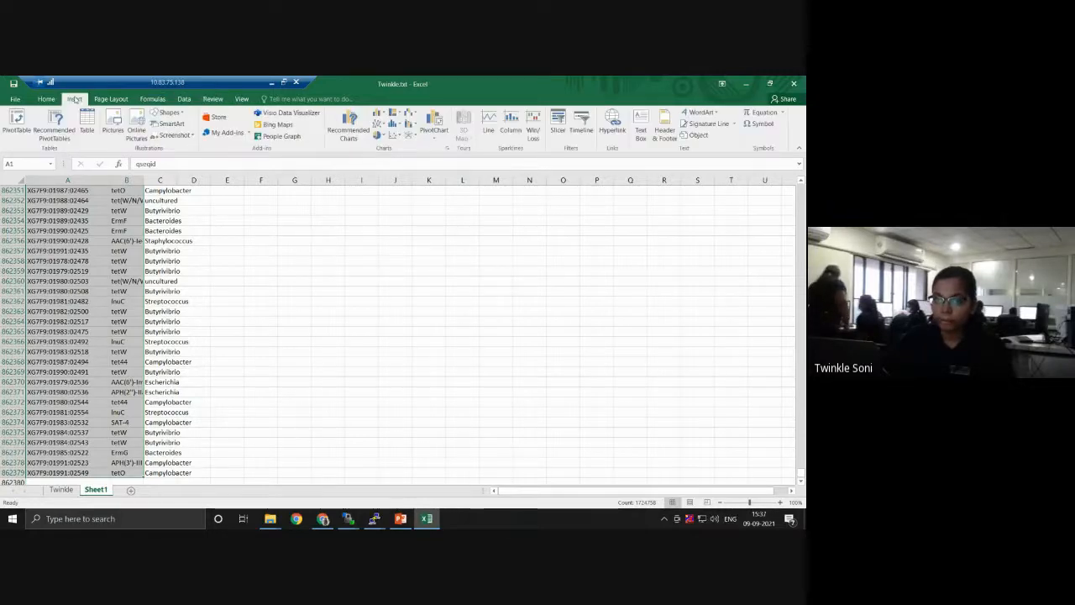
{"action": "left_click", "coordinate": [17, 123]}
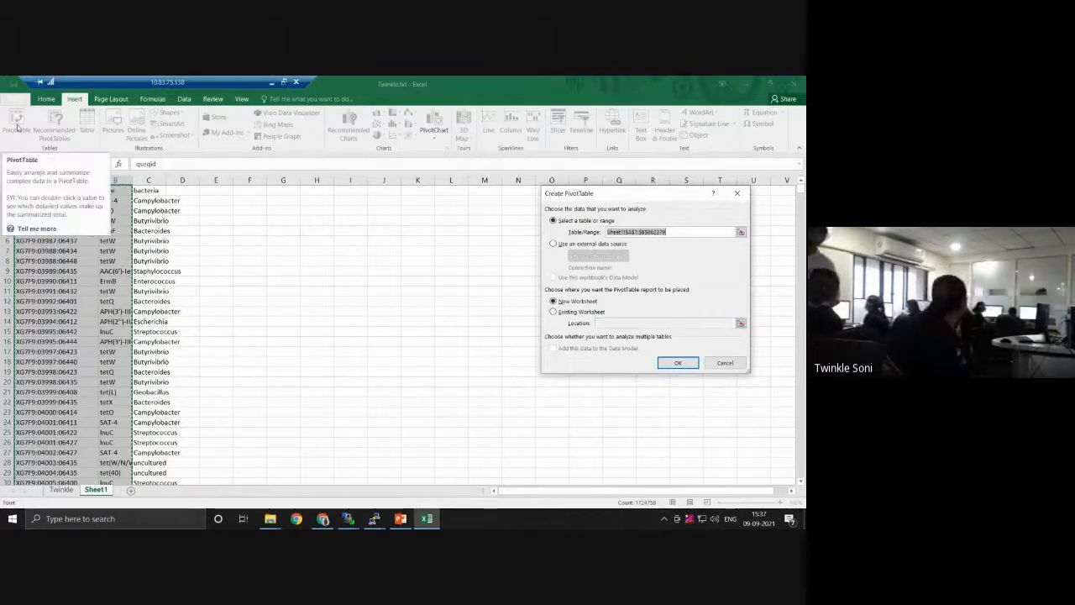
{"action": "left_click", "coordinate": [679, 364]}
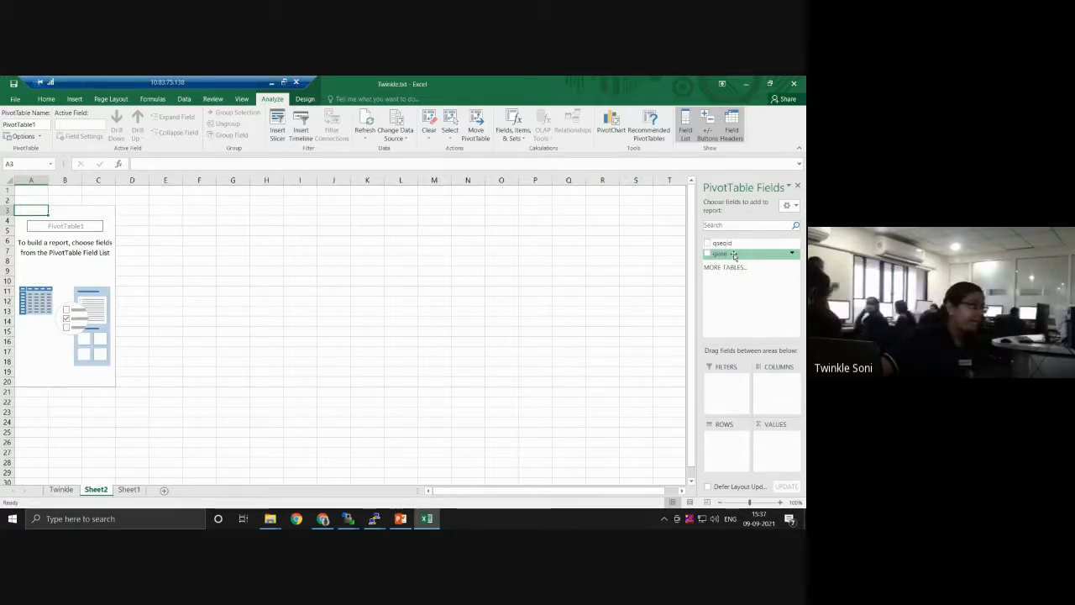
Lay out the PivotTable with gene as the rows and the count of qseqid as the values.
{"action": "left_click_drag", "start_coordinate": [733, 255], "coordinate": [726, 448]}
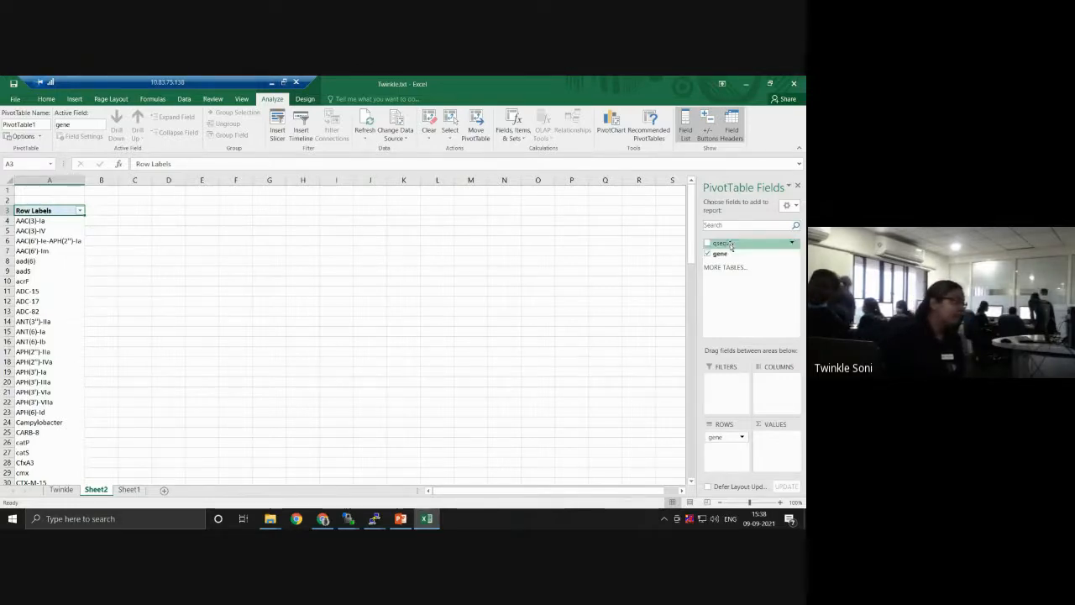
{"action": "left_click_drag", "start_coordinate": [730, 244], "coordinate": [777, 454]}
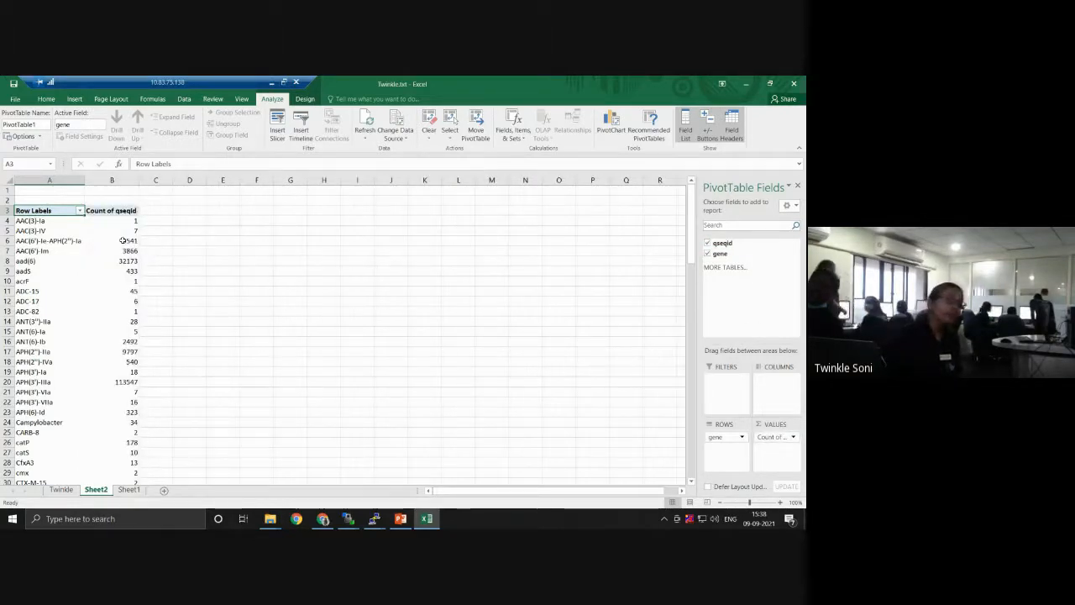
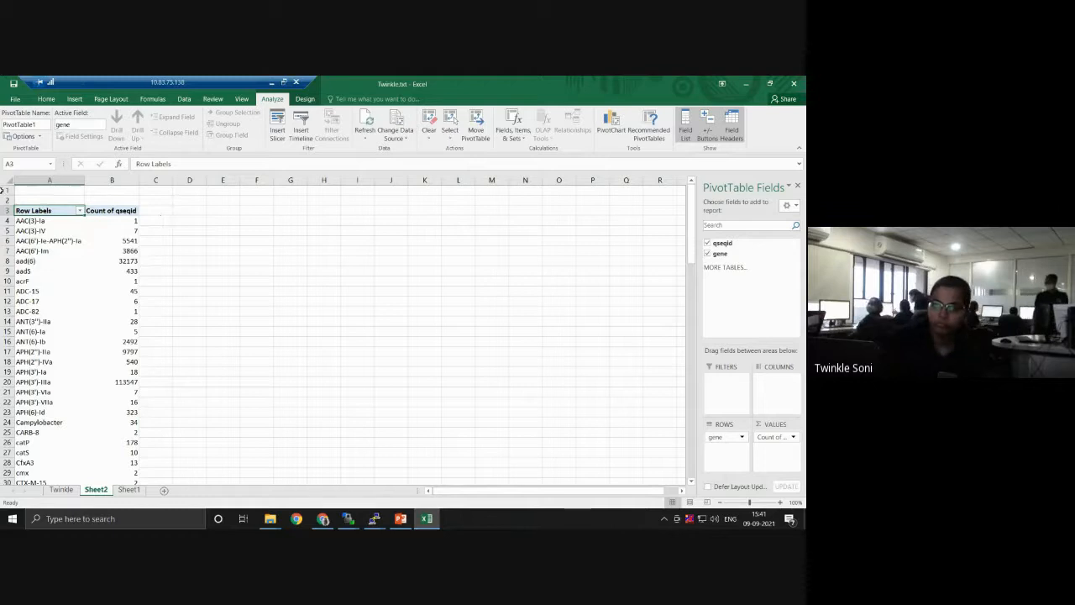
Delete the empty rows 1 and 2 above the PivotTable in Sheet2.
{"action": "left_click_drag", "start_coordinate": [4, 189], "coordinate": [3, 200]}
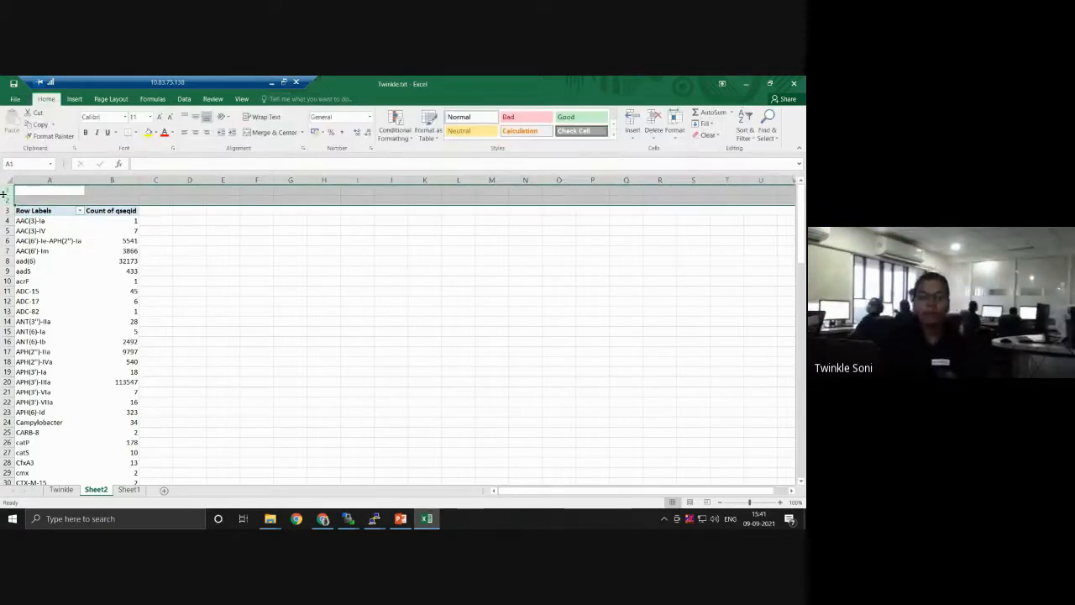
{"action": "right_click", "coordinate": [3, 194]}
{"action": "left_click", "coordinate": [16, 280]}
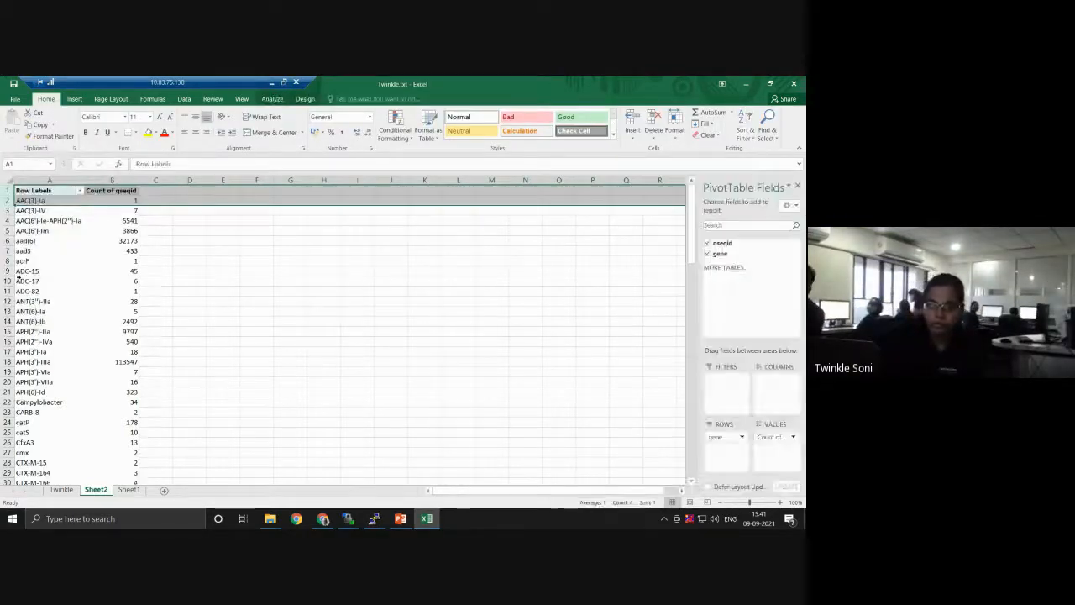
{"action": "left_click", "coordinate": [131, 187]}
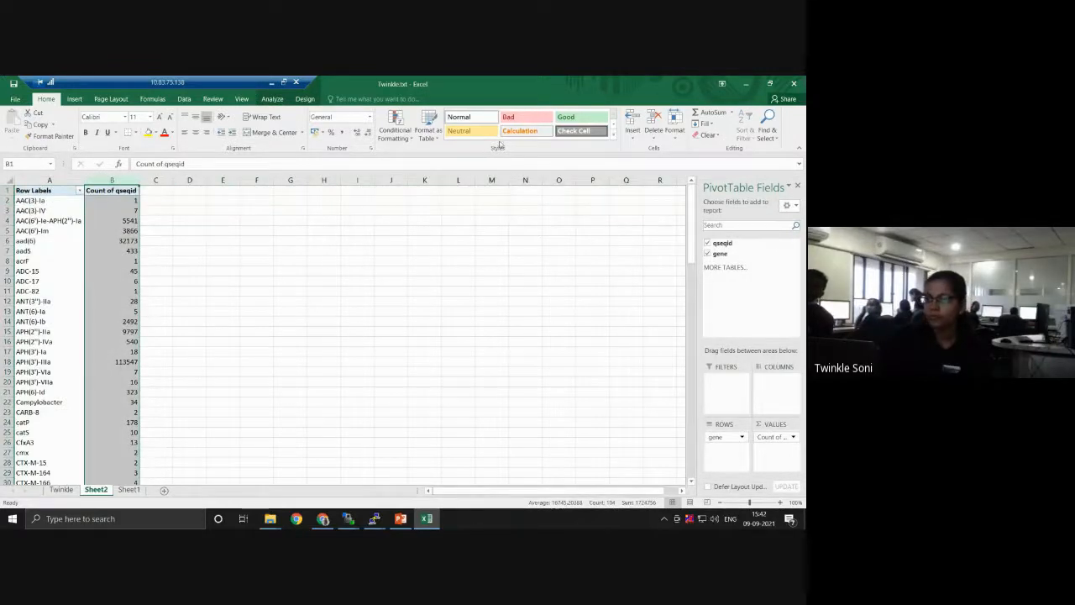
{"action": "right_click", "coordinate": [125, 188]}
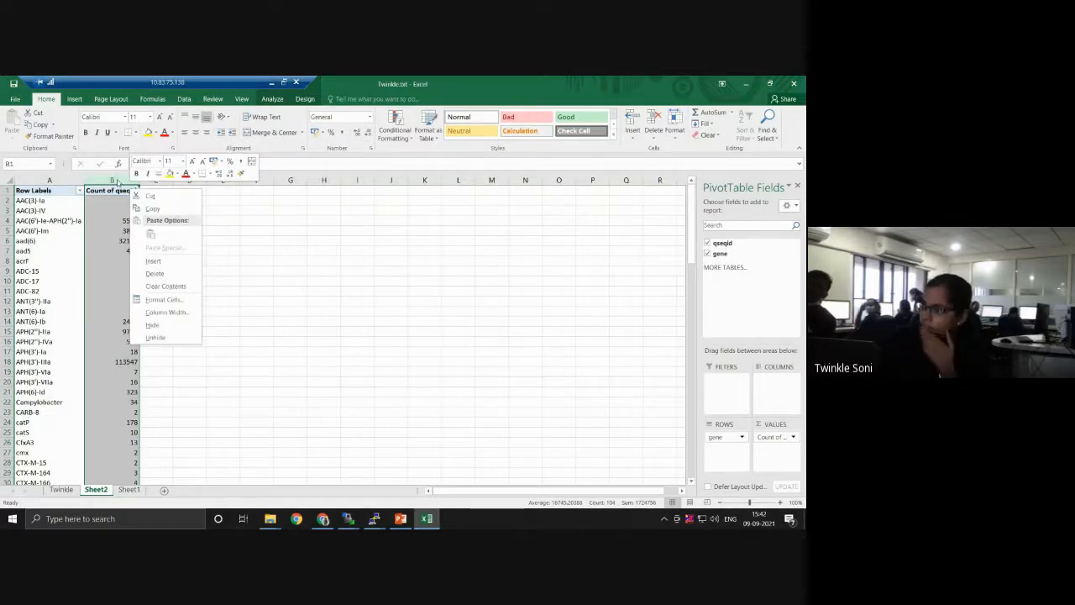
{"action": "left_click", "coordinate": [118, 181]}
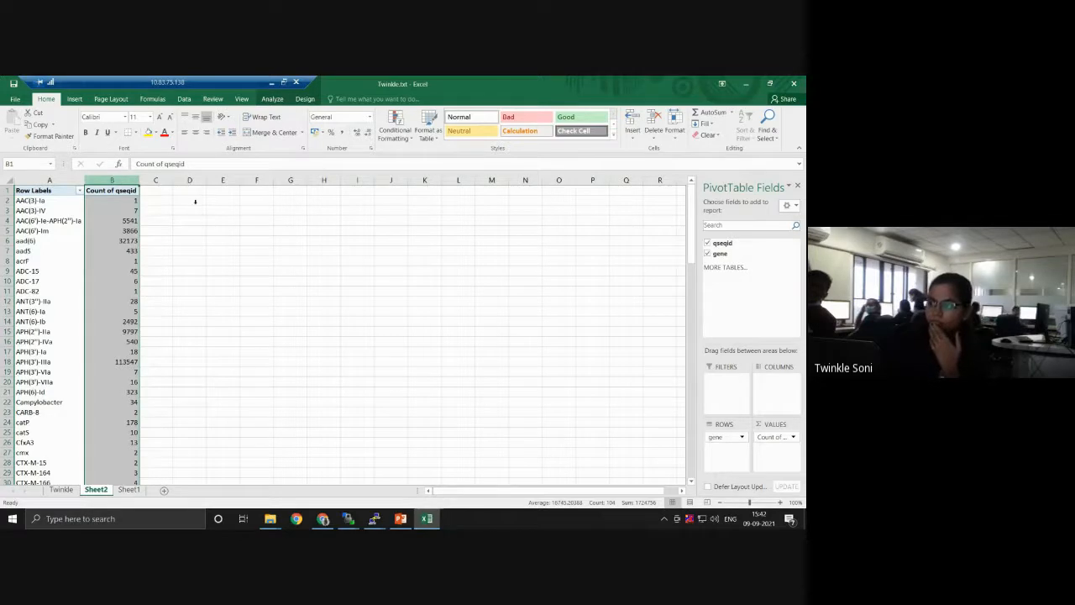
{"action": "left_click", "coordinate": [190, 219]}
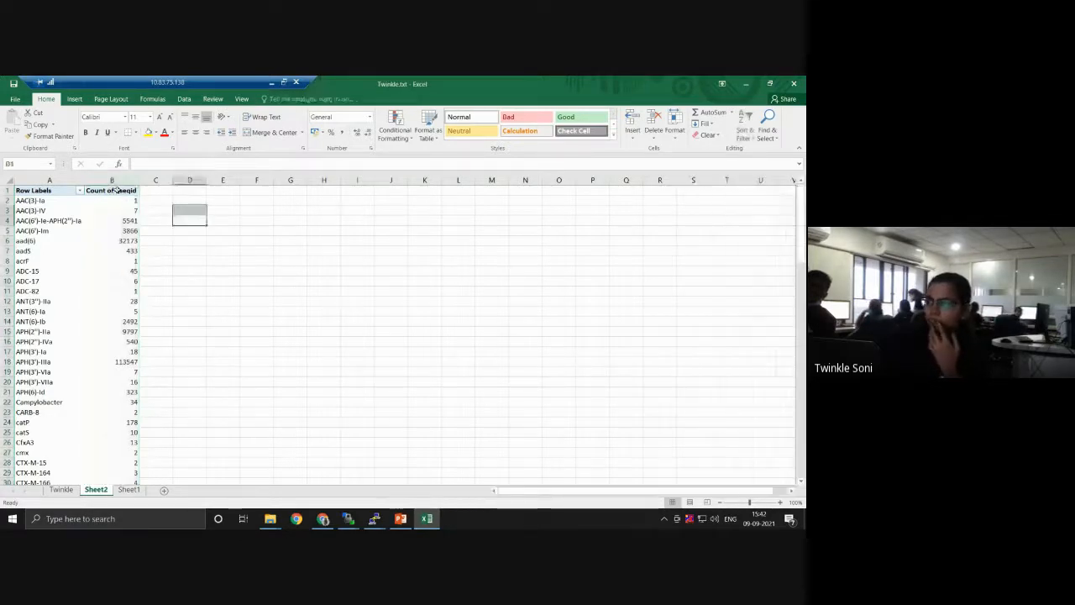
{"action": "left_click", "coordinate": [117, 191]}
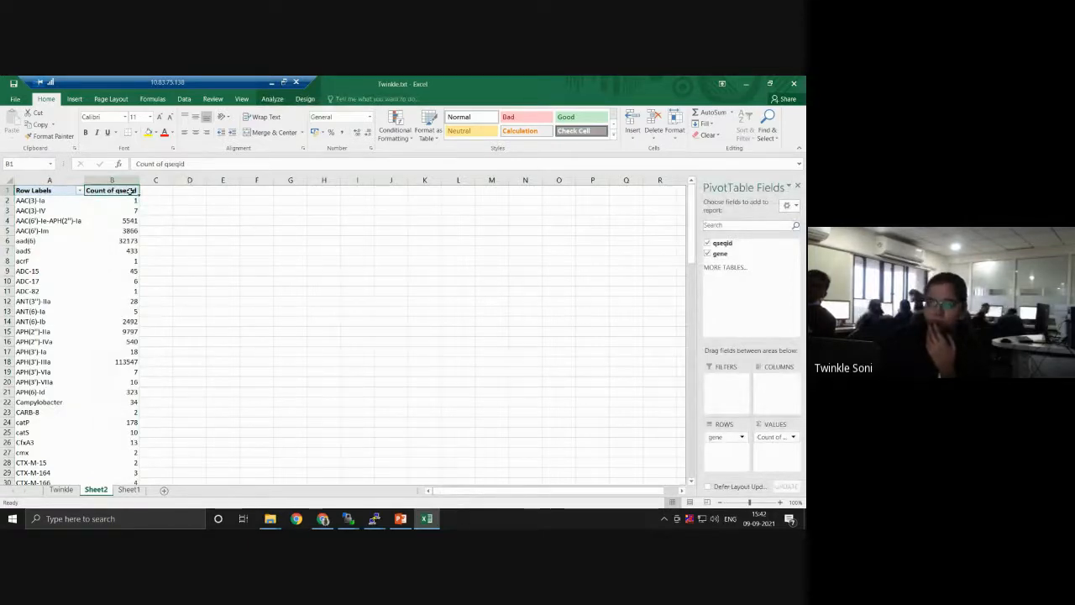
{"action": "right_click", "coordinate": [130, 191]}
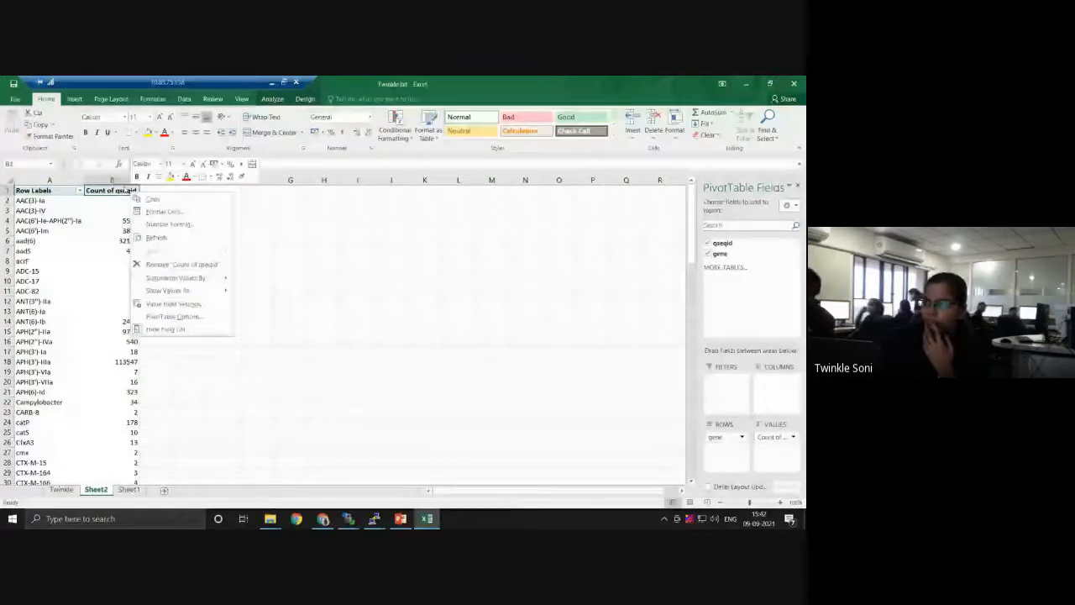
{"action": "left_click", "coordinate": [127, 189]}
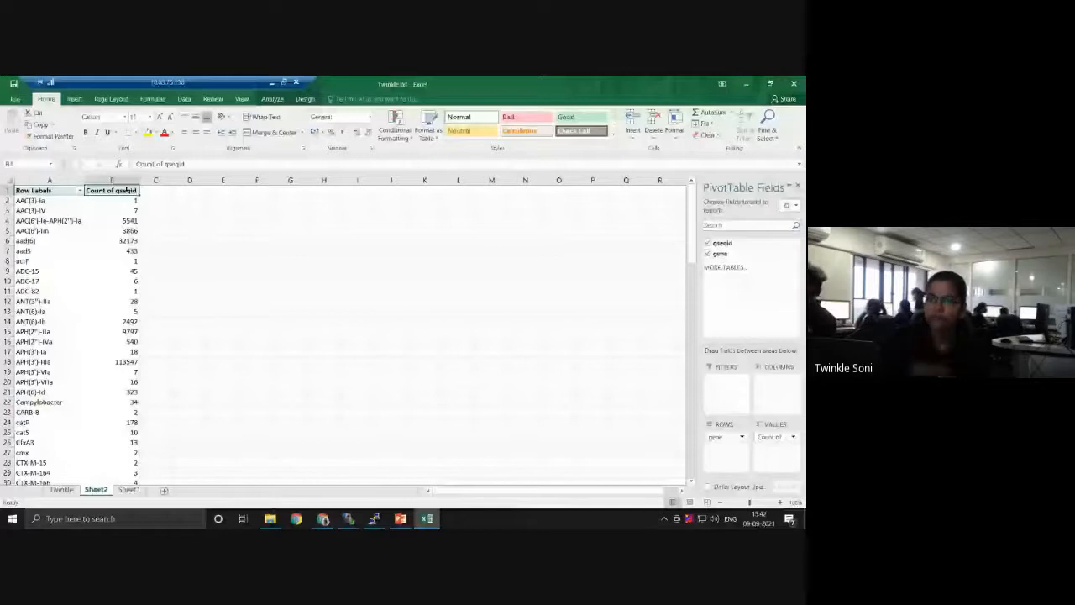
{"action": "left_click", "coordinate": [156, 210]}
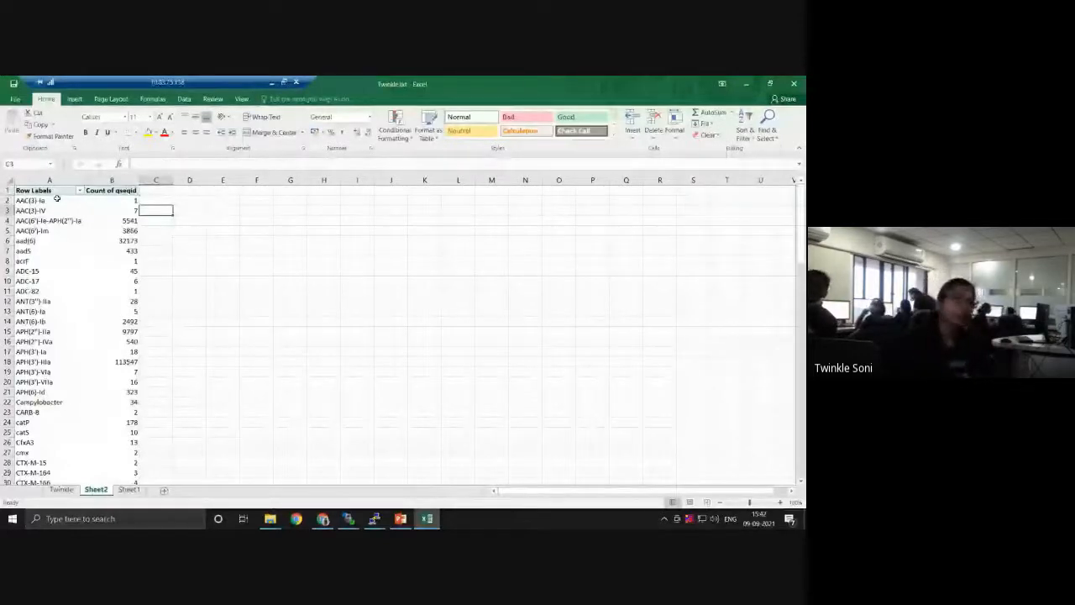
Copy the whole PivotTable, including its grand total, and paste it as values only starting at cell D1.
{"action": "left_click", "coordinate": [58, 190]}
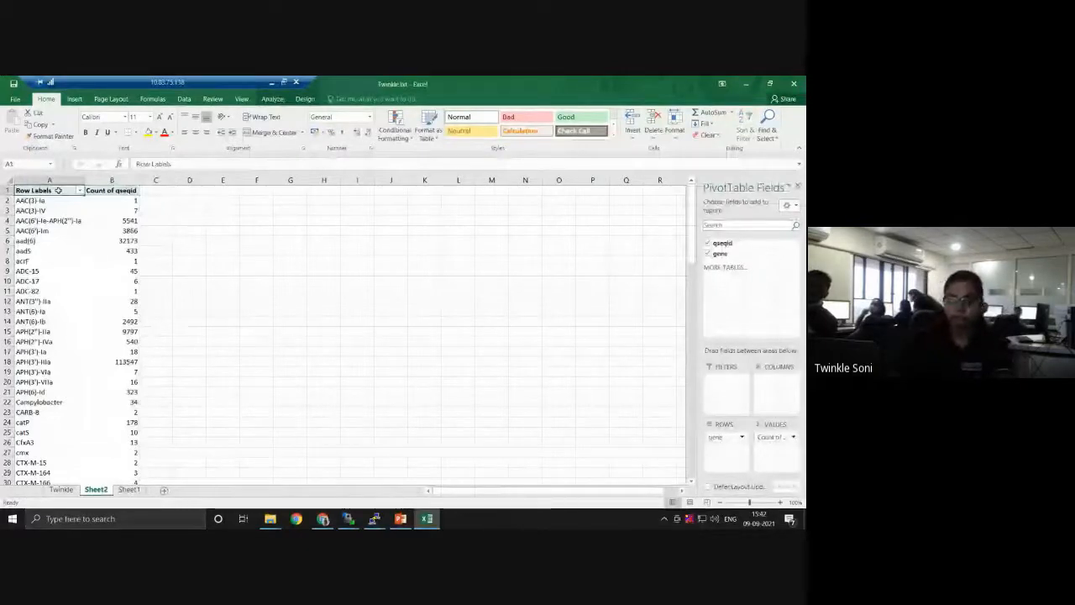
{"action": "key", "text": "ctrl+shift+End"}
{"action": "key", "text": "ctrl+c"}
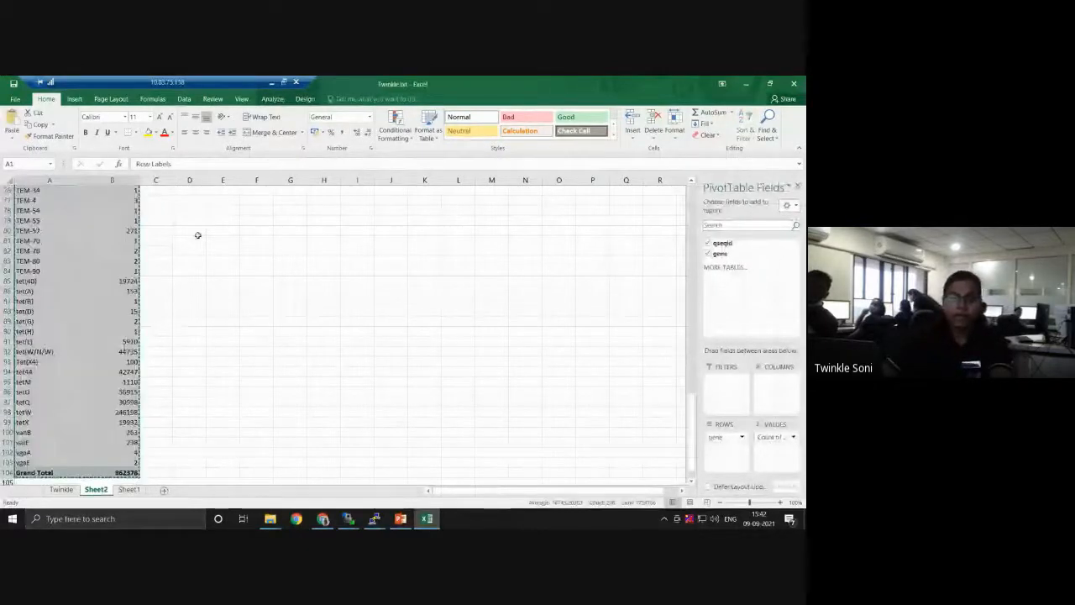
{"action": "key", "text": "ctrl+Home"}
{"action": "left_click", "coordinate": [192, 190]}
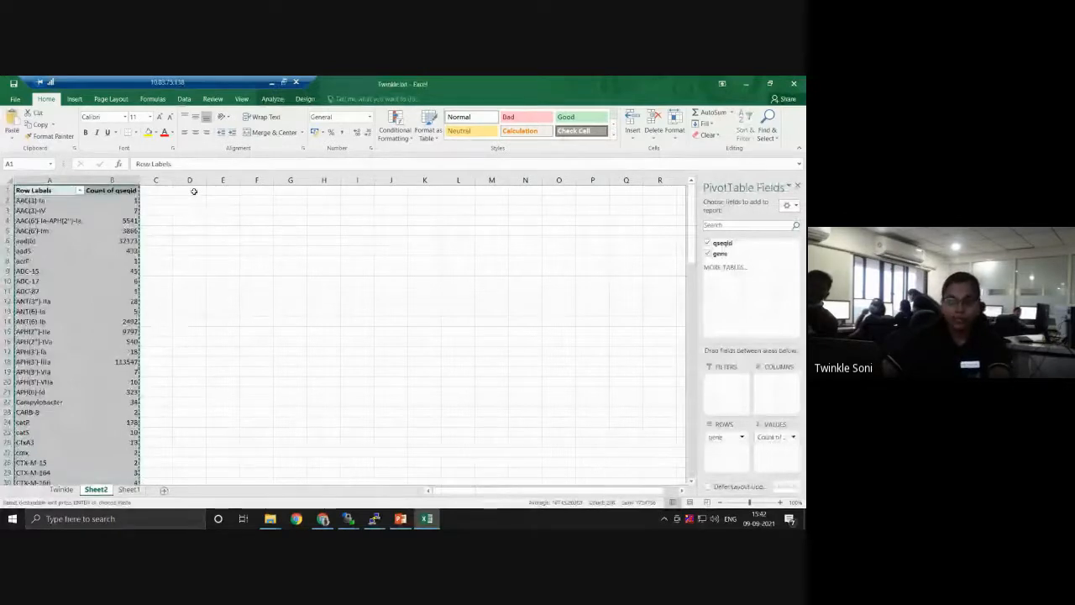
{"action": "key", "text": "ctrl+v"}
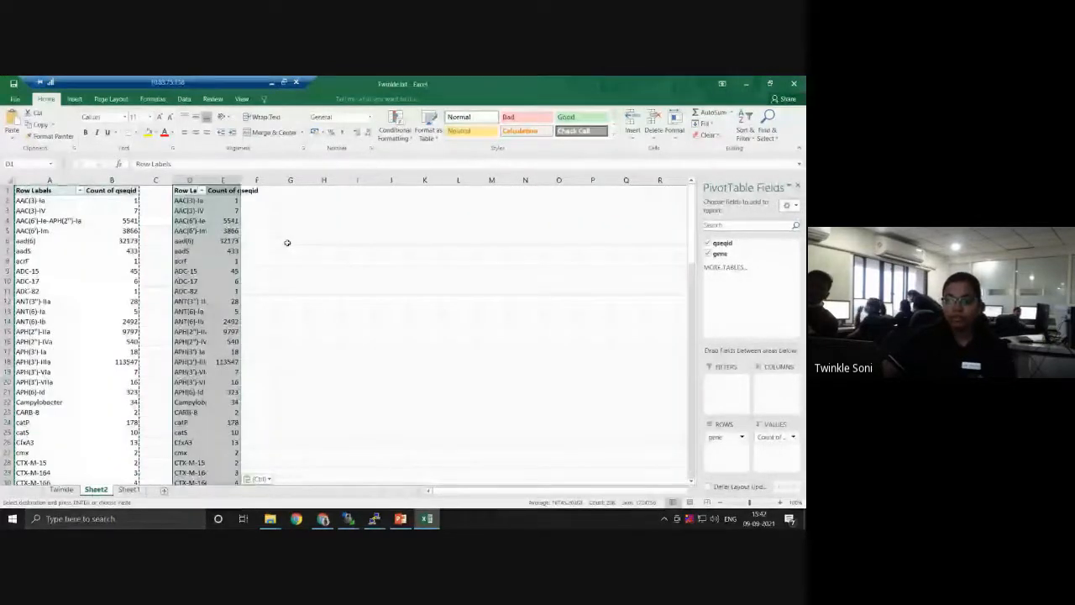
{"action": "left_click", "coordinate": [255, 478]}
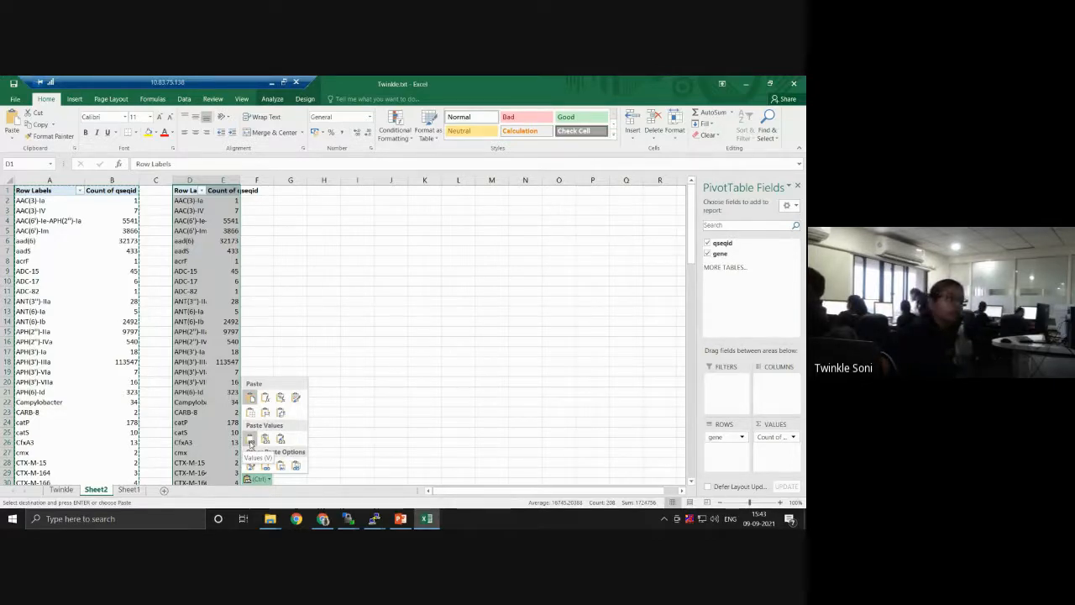
{"action": "left_click", "coordinate": [250, 441]}
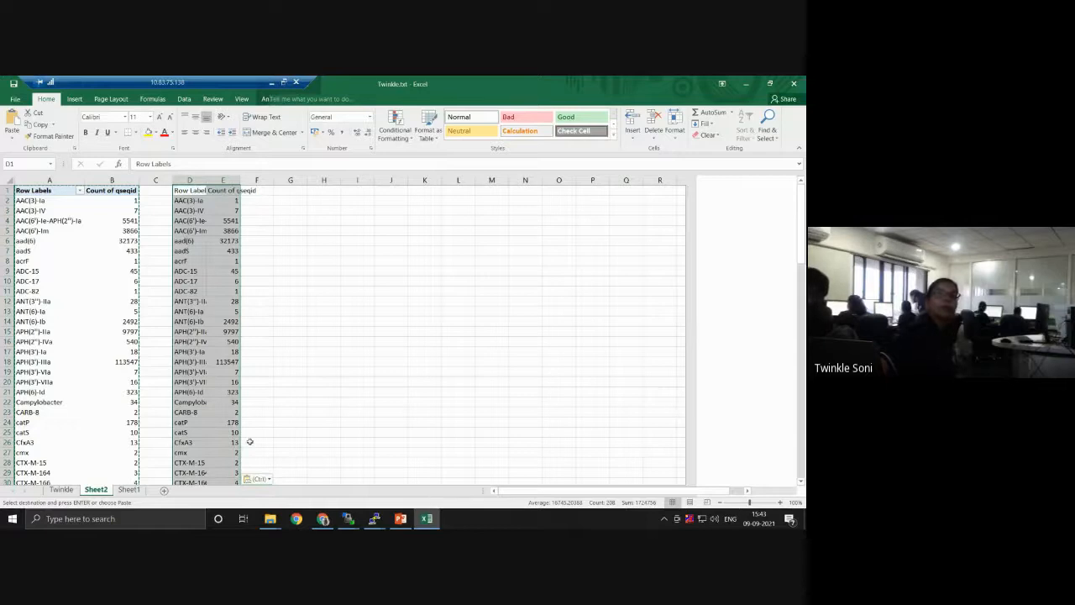
Add filters to the header row of the pasted gene count table in columns D and E.
{"action": "left_click", "coordinate": [277, 222]}
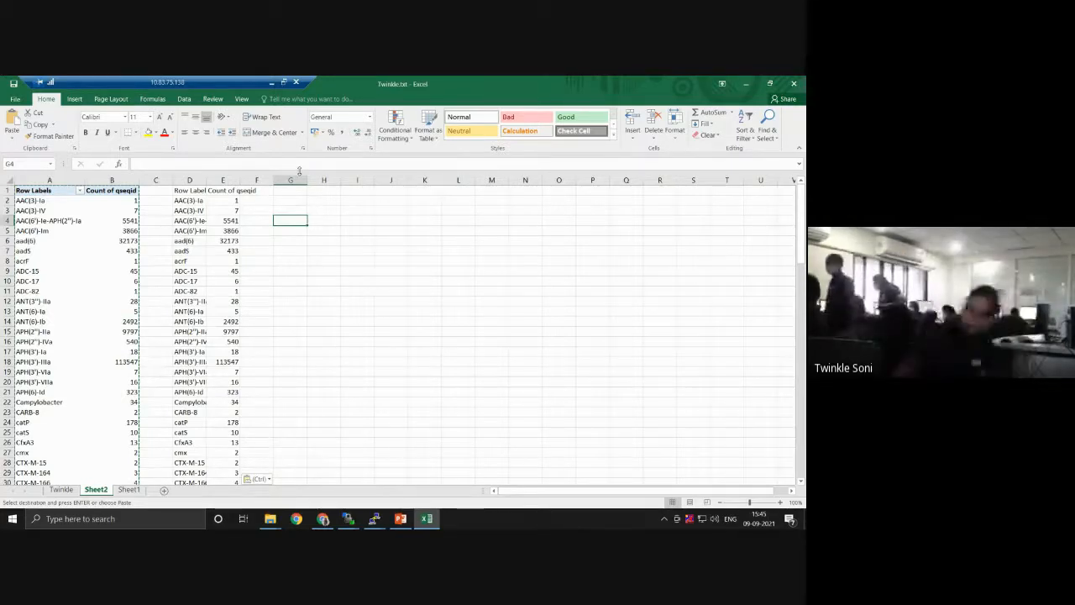
{"action": "left_click", "coordinate": [228, 191]}
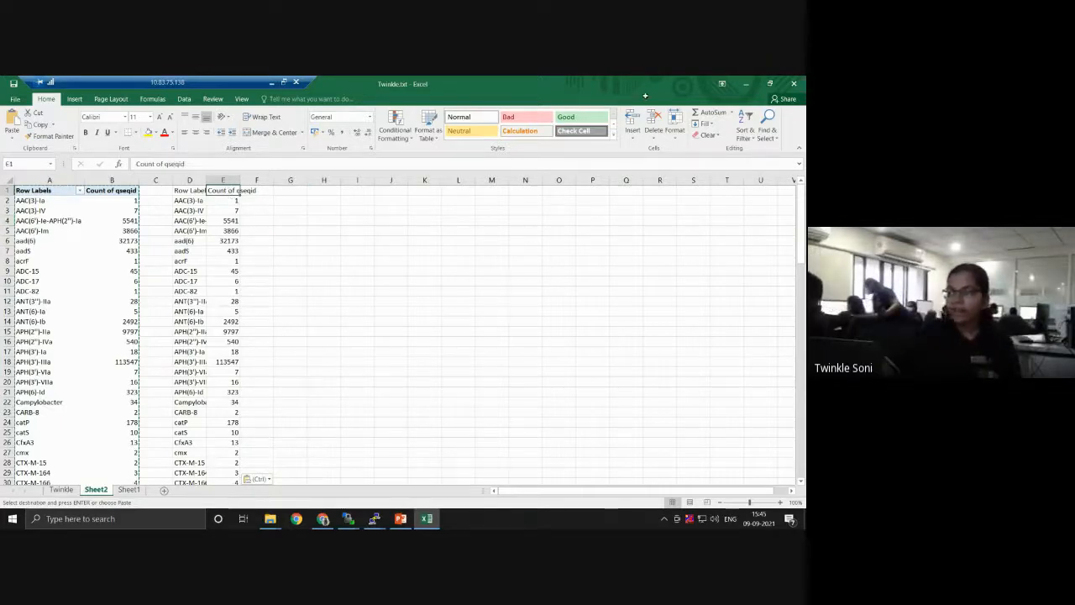
{"action": "left_click", "coordinate": [746, 134]}
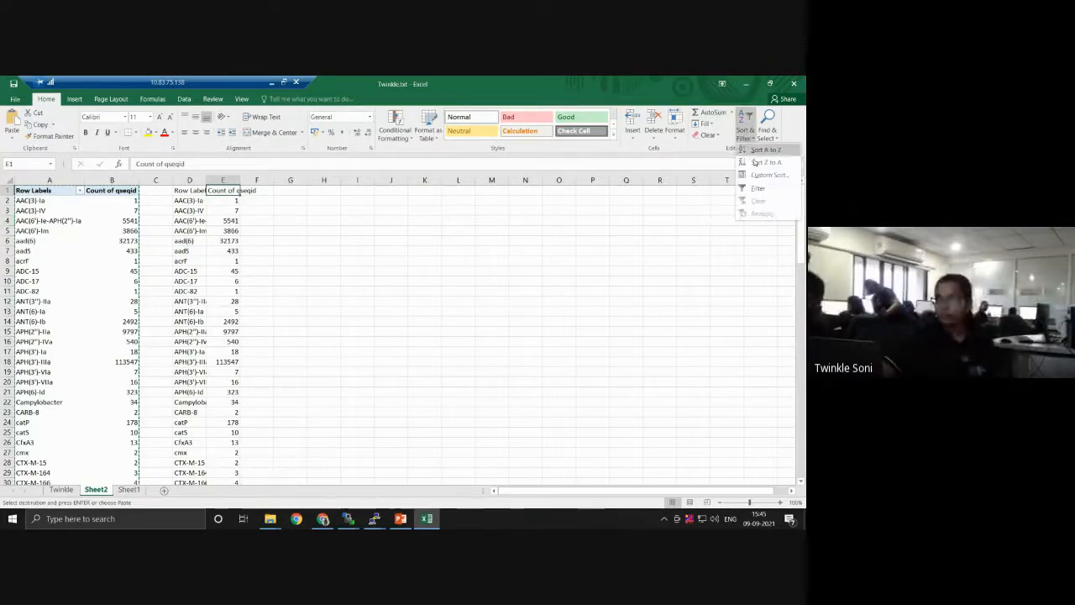
{"action": "left_click", "coordinate": [755, 188]}
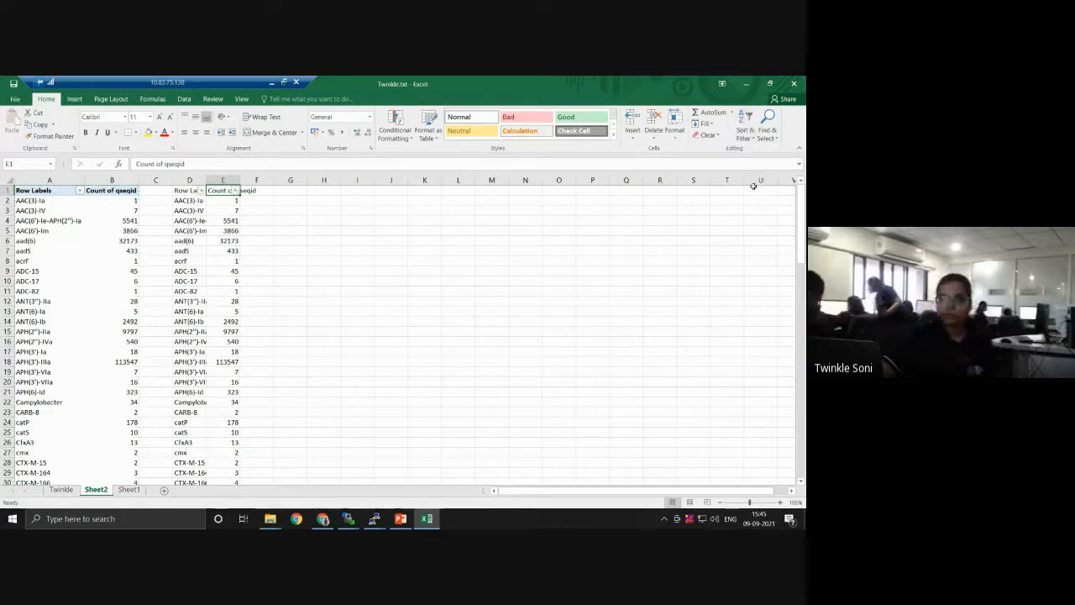
Sort the pasted gene count table by Count of qseqid from largest to smallest.
{"action": "left_click", "coordinate": [235, 191]}
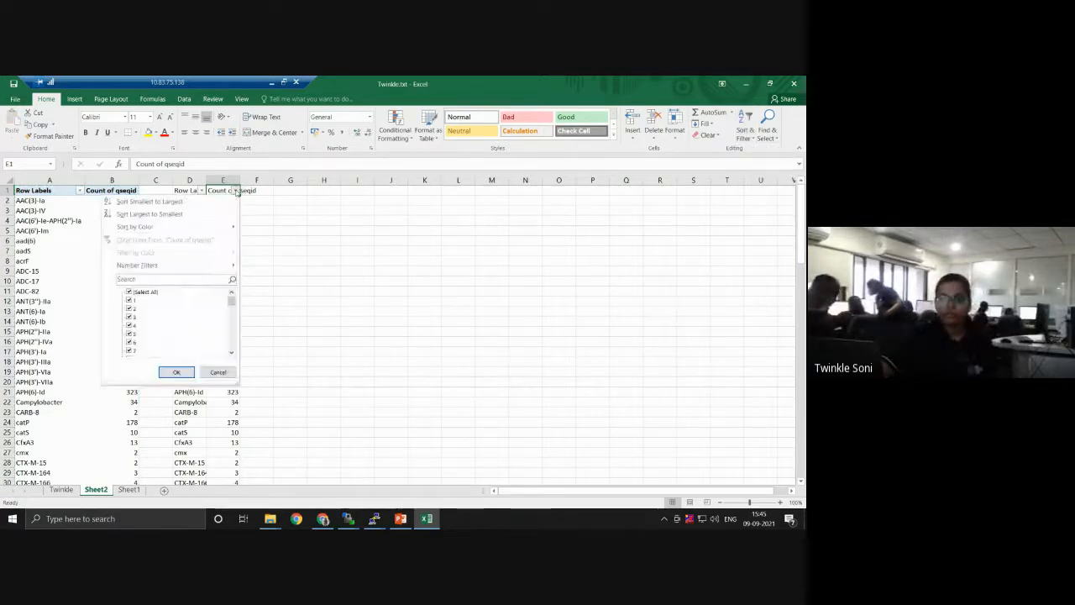
{"action": "left_click", "coordinate": [194, 215]}
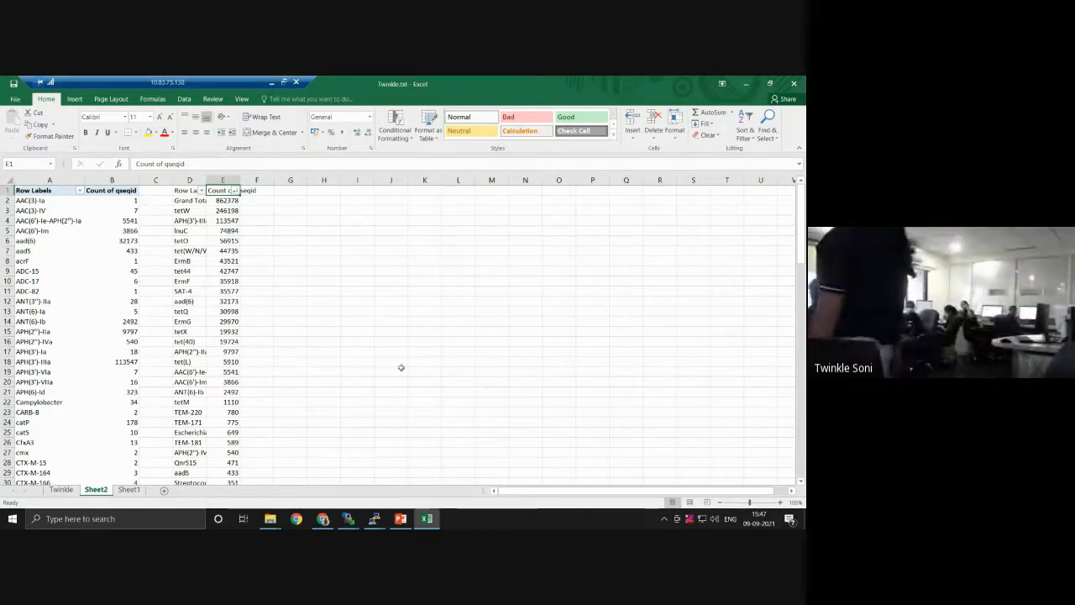
{"action": "left_click", "coordinate": [222, 420]}
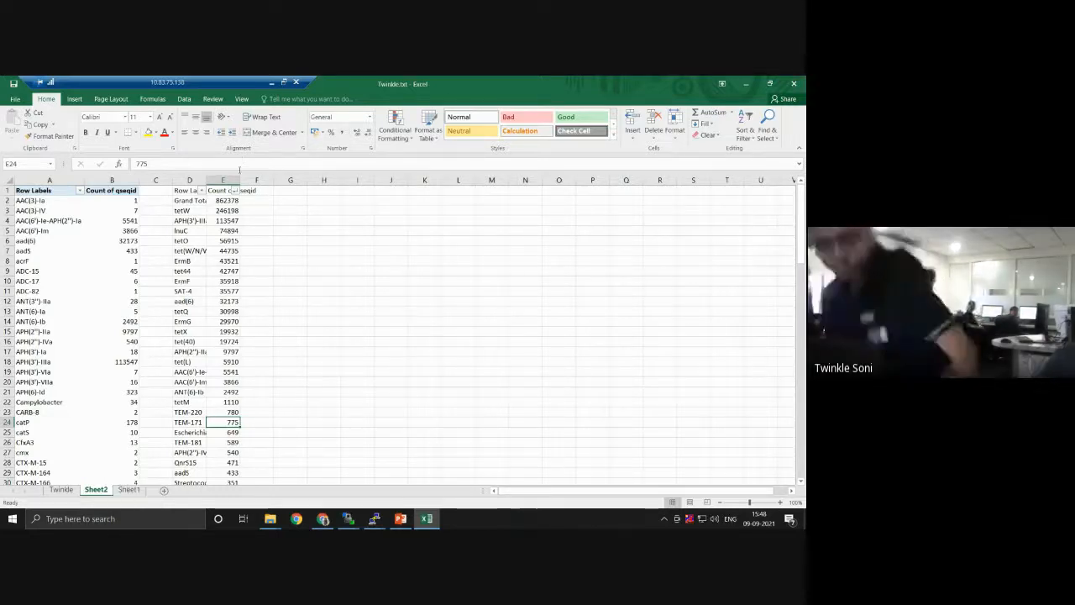
Enter the formula =(E2*100)/862378 in cell F2 to calculate the row's percentage of all reads.
{"action": "left_click", "coordinate": [259, 202]}
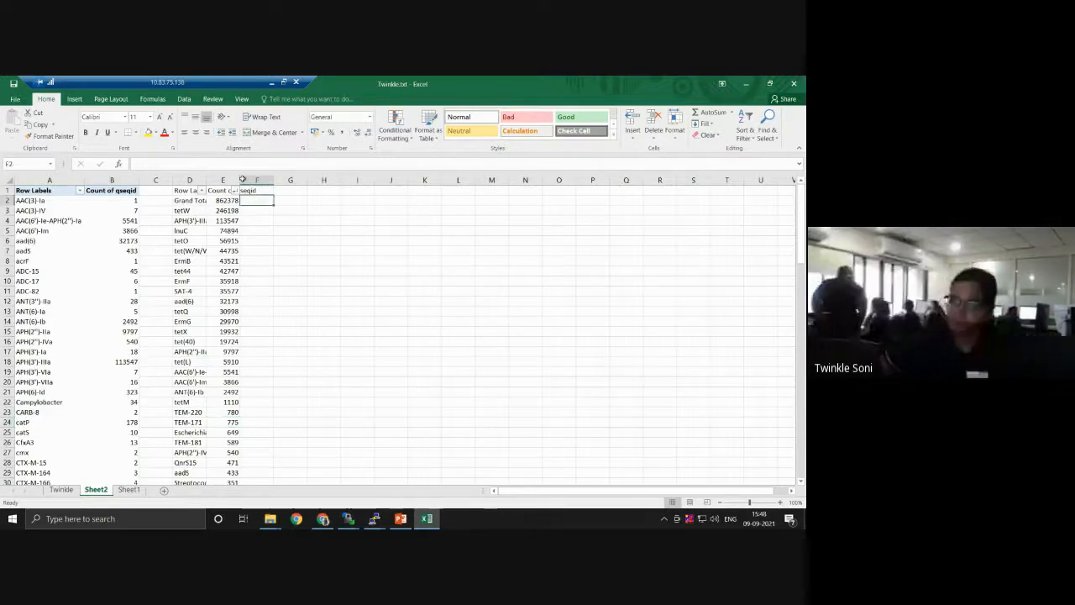
{"action": "left_click", "coordinate": [206, 165]}
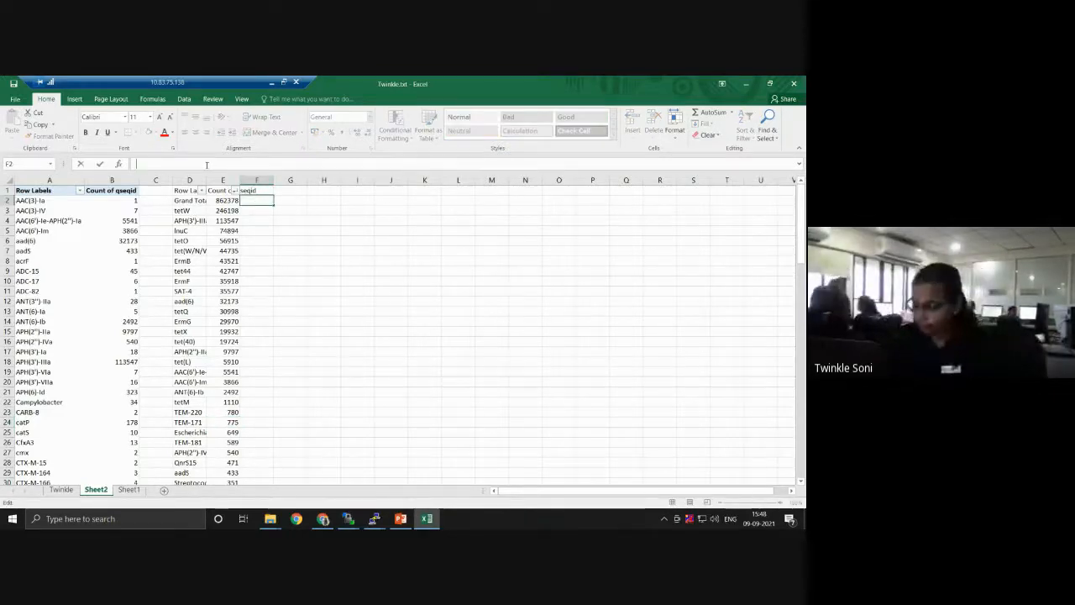
{"action": "type", "text": "=("}
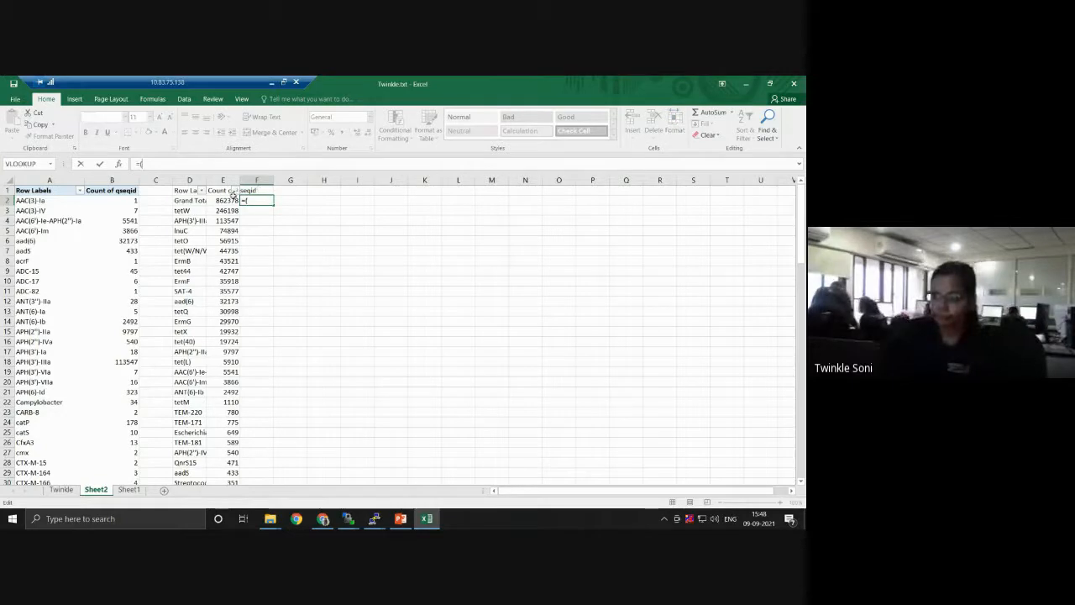
{"action": "left_click", "coordinate": [226, 200]}
{"action": "type", "text": "*100"}
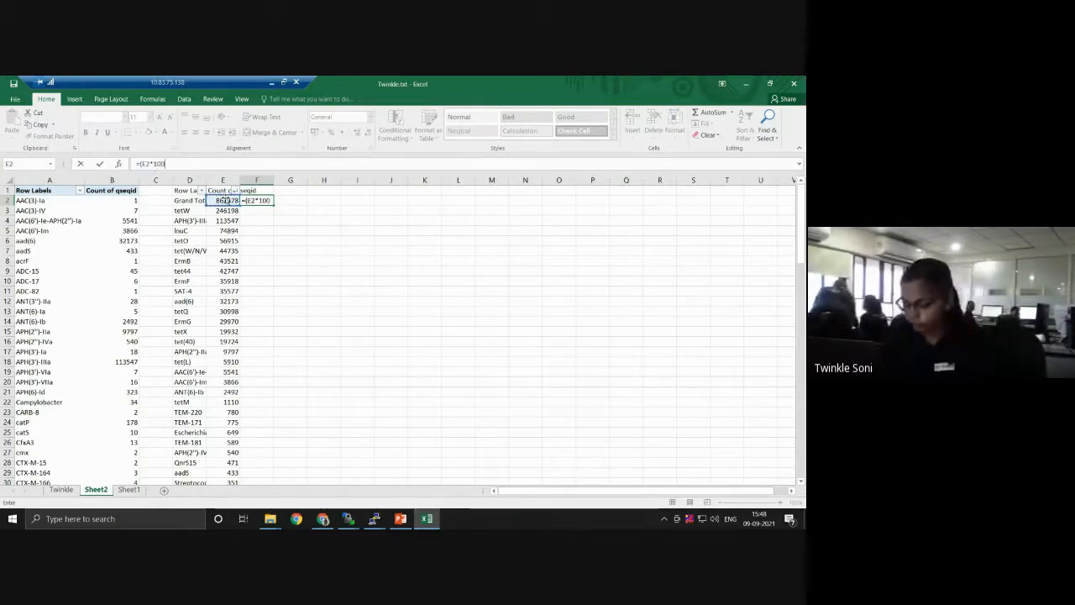
{"action": "type", "text": ")/"}
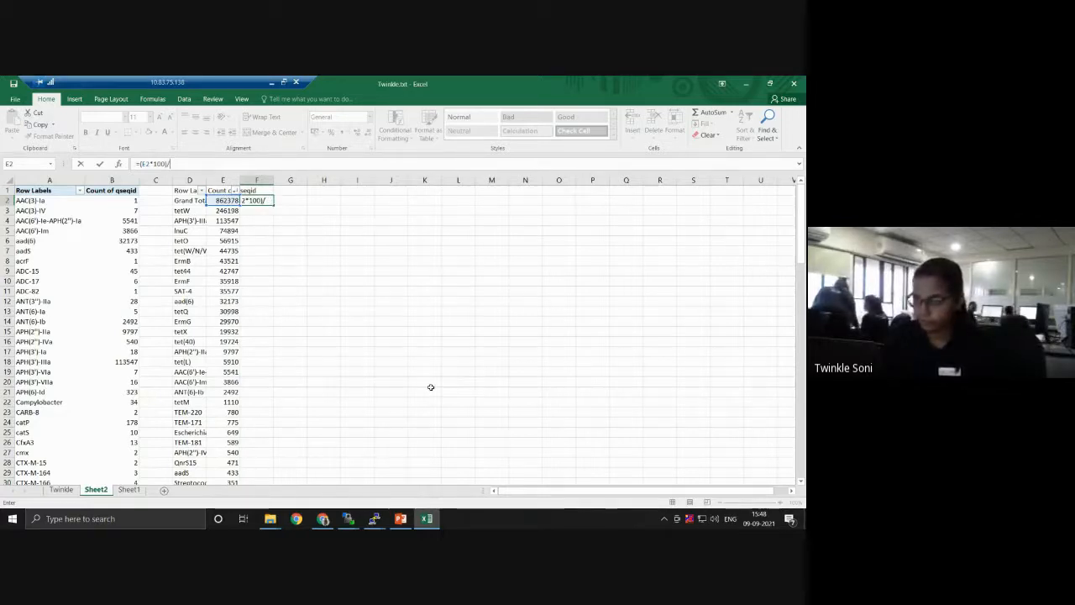
{"action": "type", "text": "86237"}
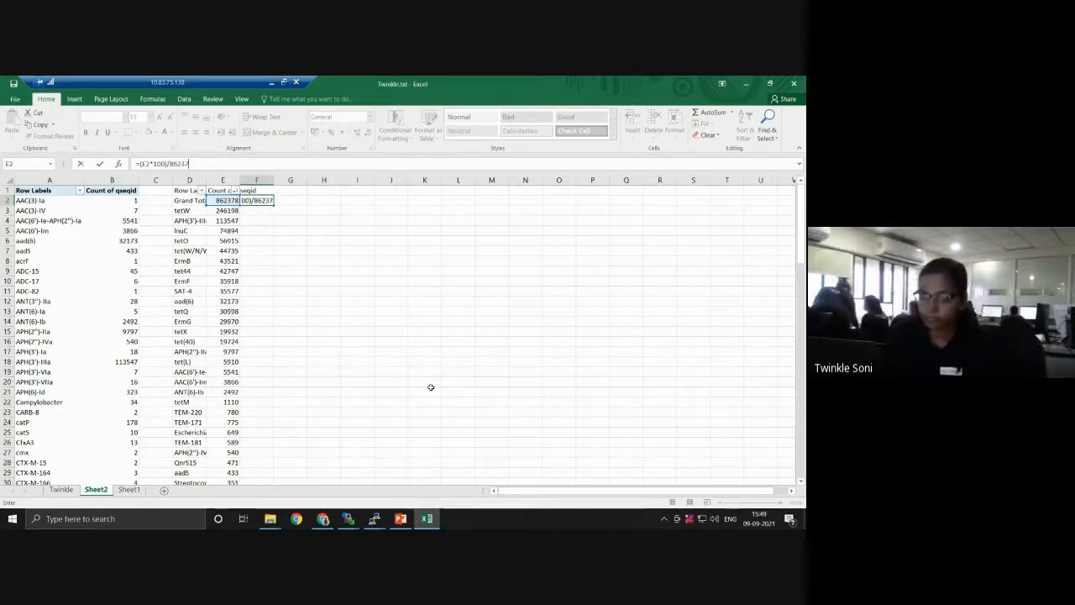
{"action": "type", "text": "8"}
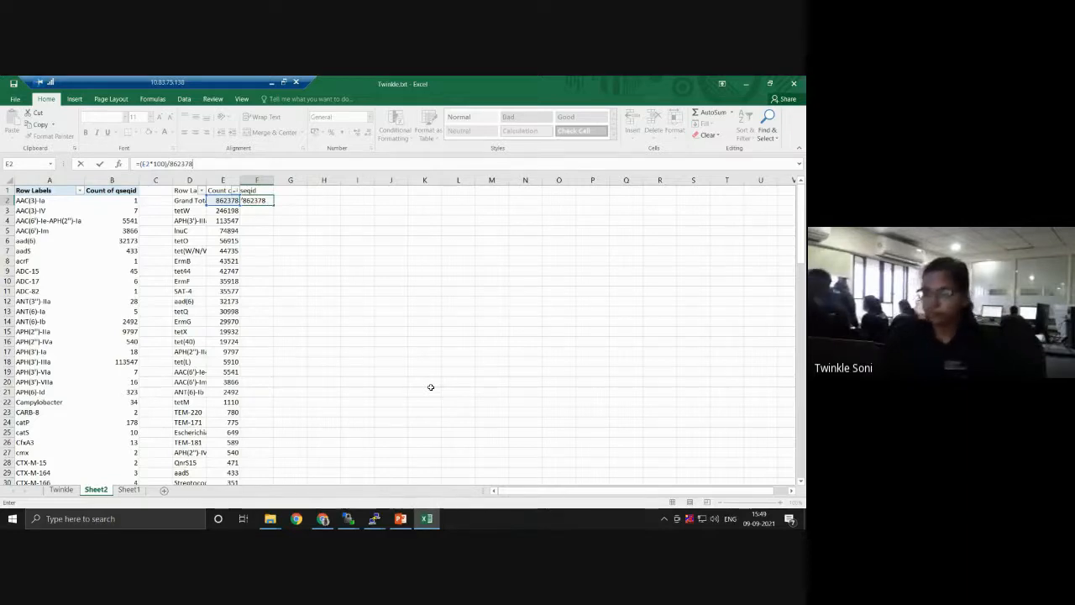
{"action": "key", "text": "Return"}
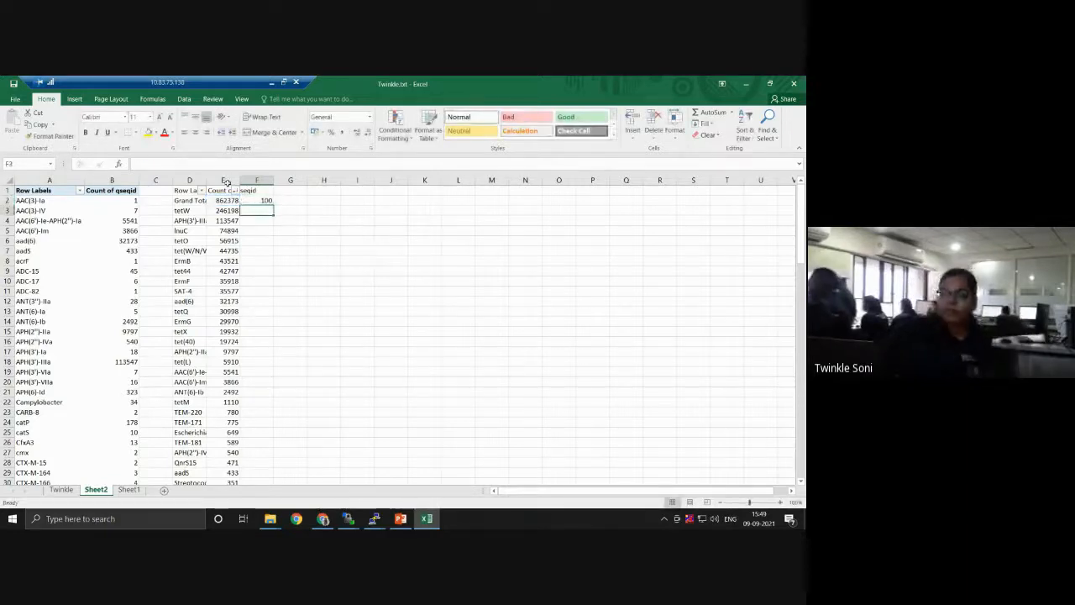
Fill the percentage formula down column F for all genes and widen column D to fit the gene names.
{"action": "key", "text": "Up"}
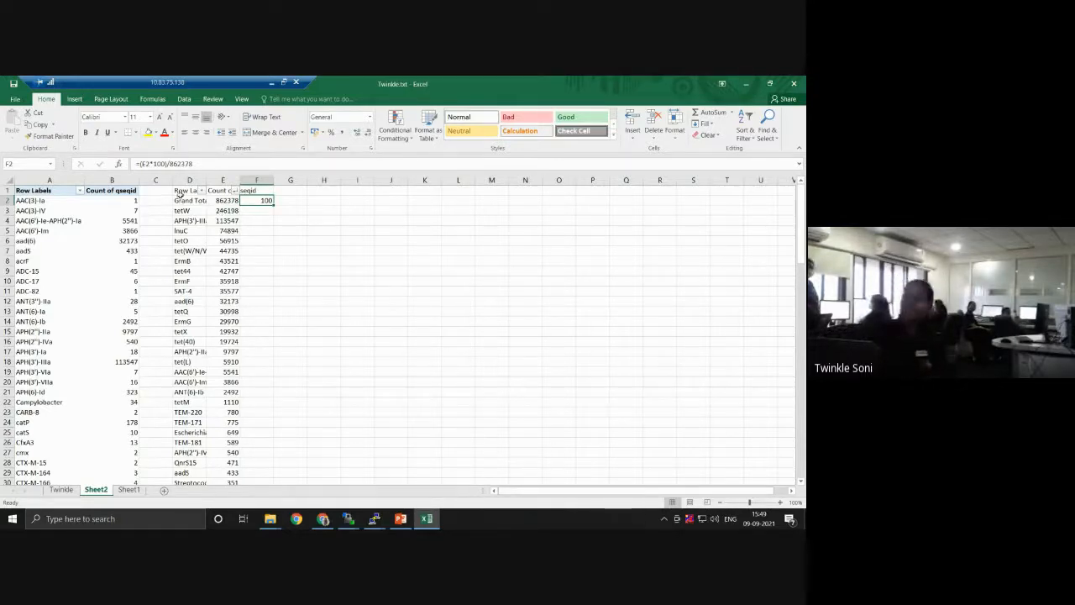
{"action": "double_click", "coordinate": [273, 205]}
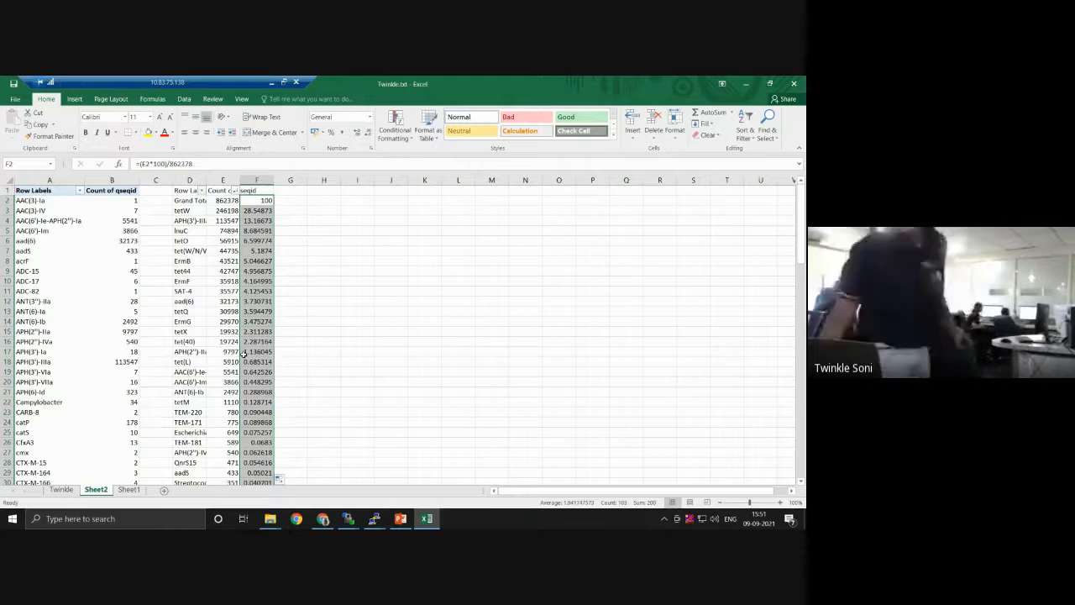
{"action": "left_click_drag", "start_coordinate": [206, 180], "coordinate": [219, 179]}
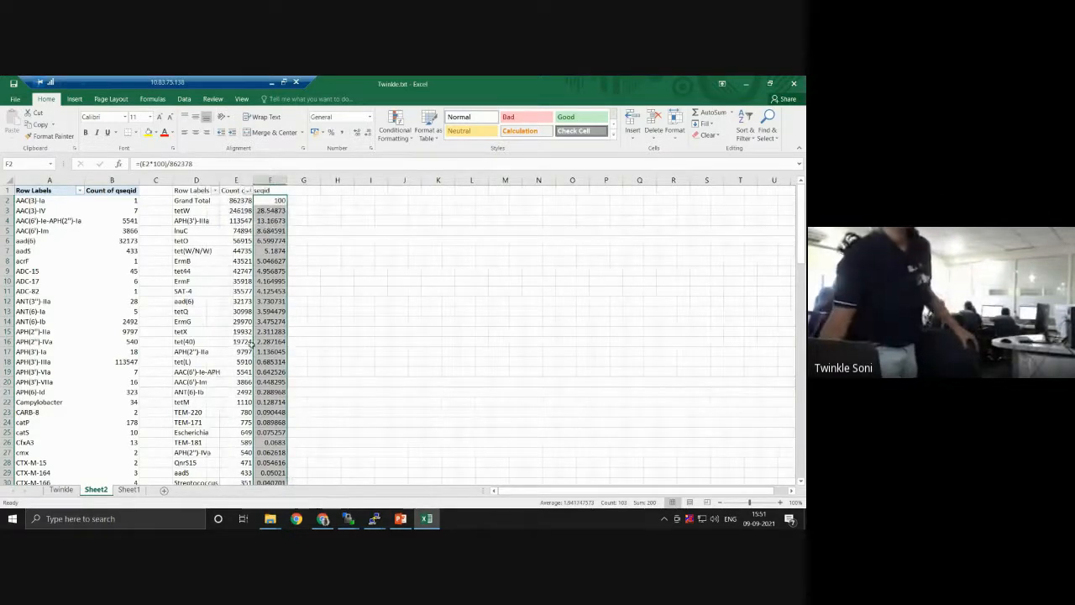
{"action": "left_click", "coordinate": [271, 360]}
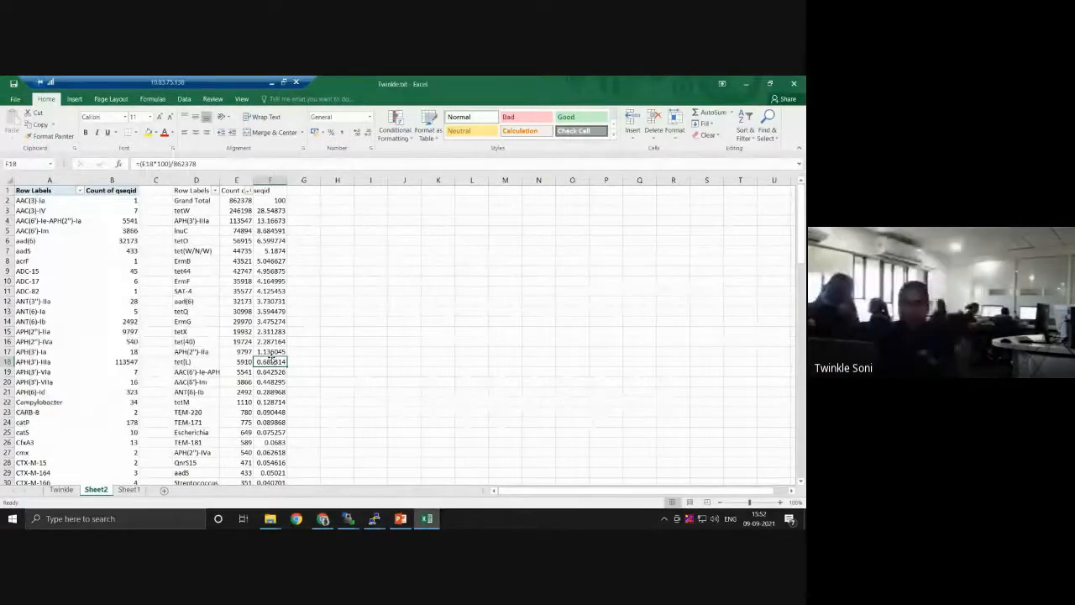
Switch to Chrome and examine the predicted resistance phenotypes in the ResFinder-4.1 results for M34.scaffolds.fasta.
{"action": "left_click", "coordinate": [324, 519]}
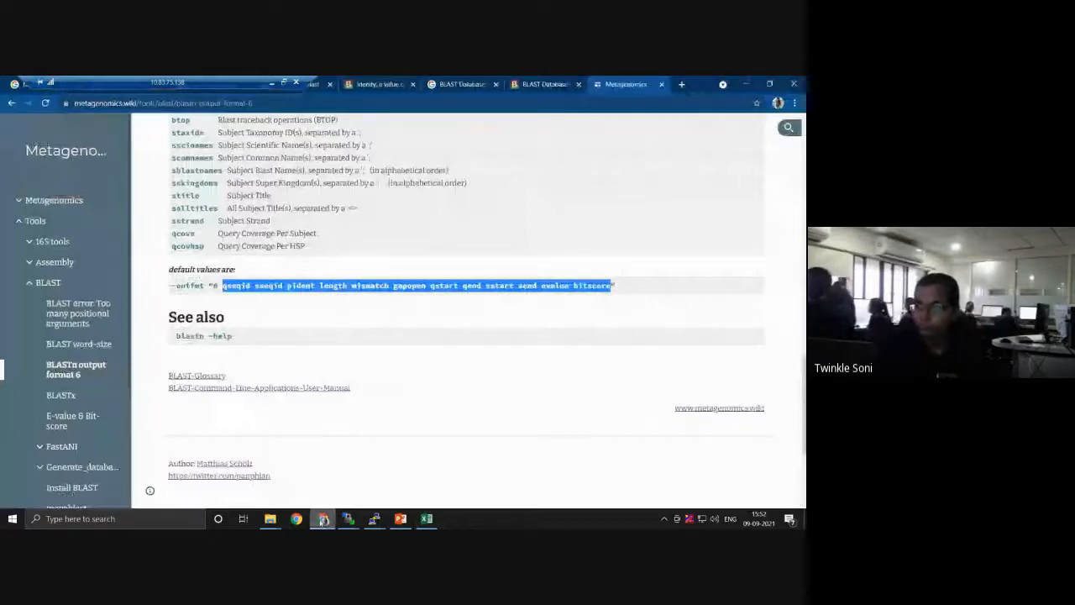
{"action": "left_click_drag", "start_coordinate": [230, 84], "coordinate": [577, 84]}
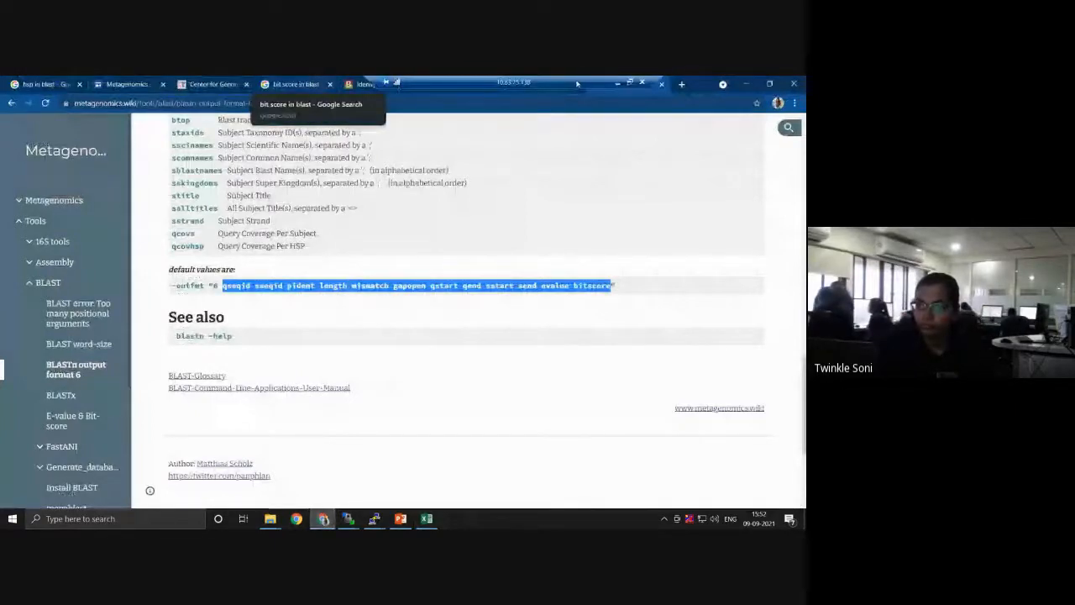
{"action": "left_click", "coordinate": [206, 84]}
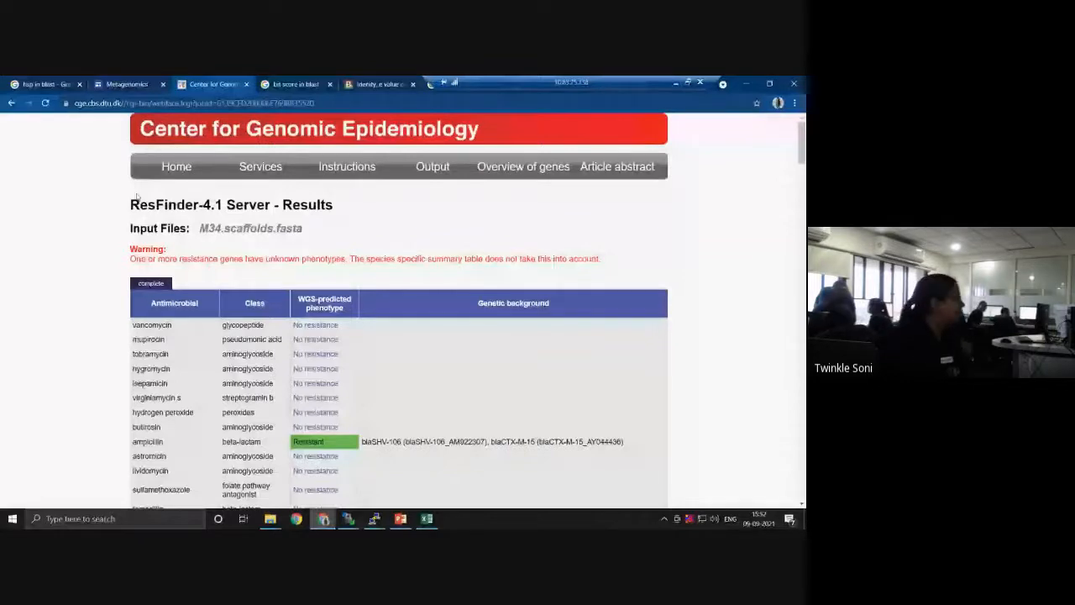
{"action": "scroll", "coordinate": [232, 223], "scroll_direction": "down", "scroll_amount": 2}
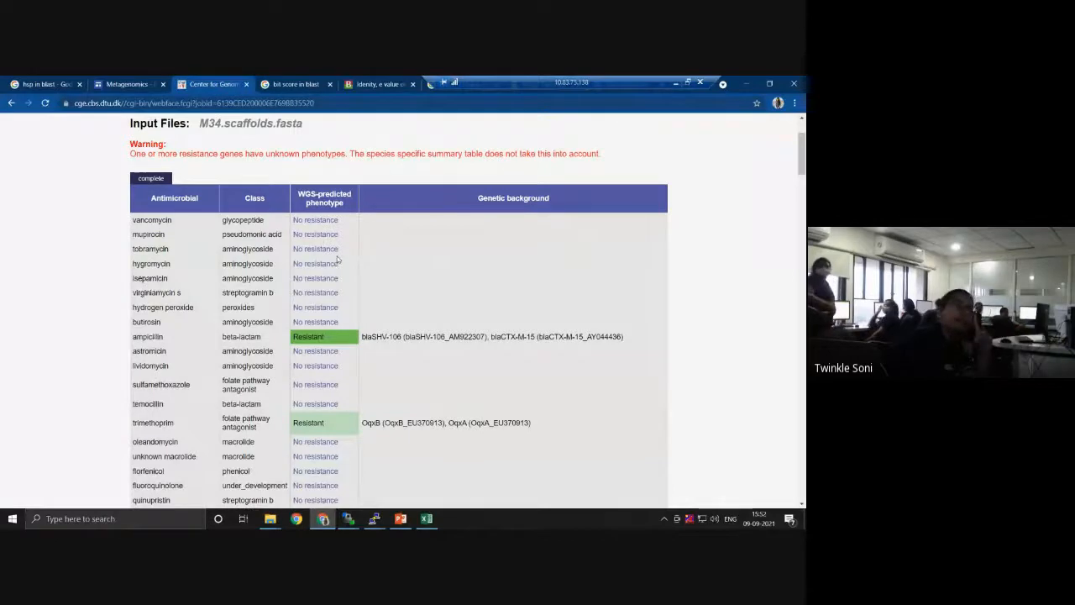
{"action": "scroll", "coordinate": [337, 260], "scroll_direction": "down", "scroll_amount": 1}
{"action": "scroll", "coordinate": [337, 260], "scroll_direction": "down", "scroll_amount": 1}
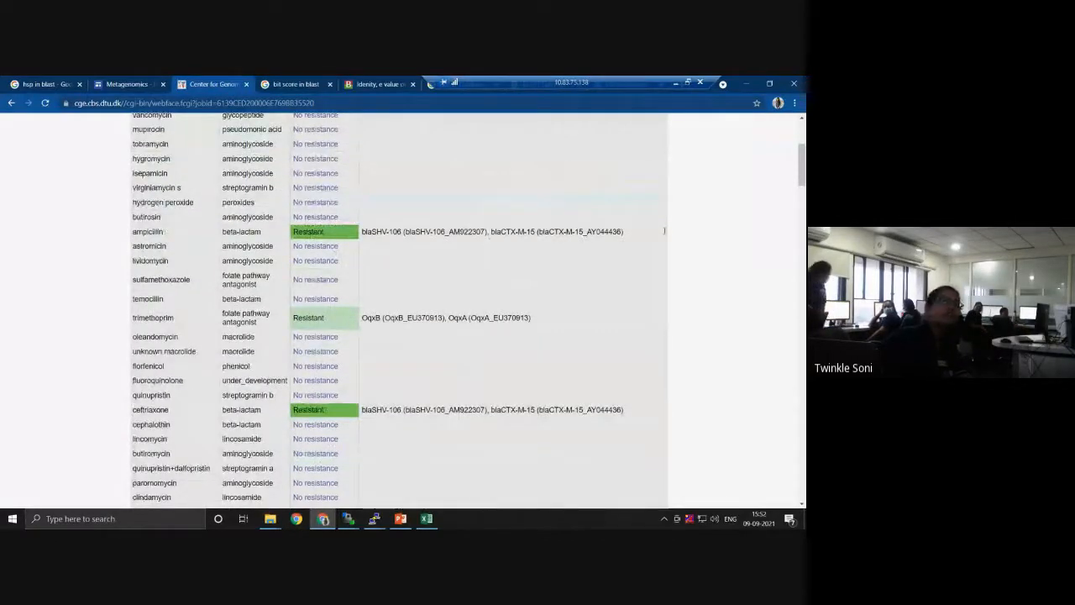
{"action": "scroll", "coordinate": [420, 281], "scroll_direction": "down", "scroll_amount": 2}
{"action": "scroll", "coordinate": [403, 286], "scroll_direction": "down", "scroll_amount": 3}
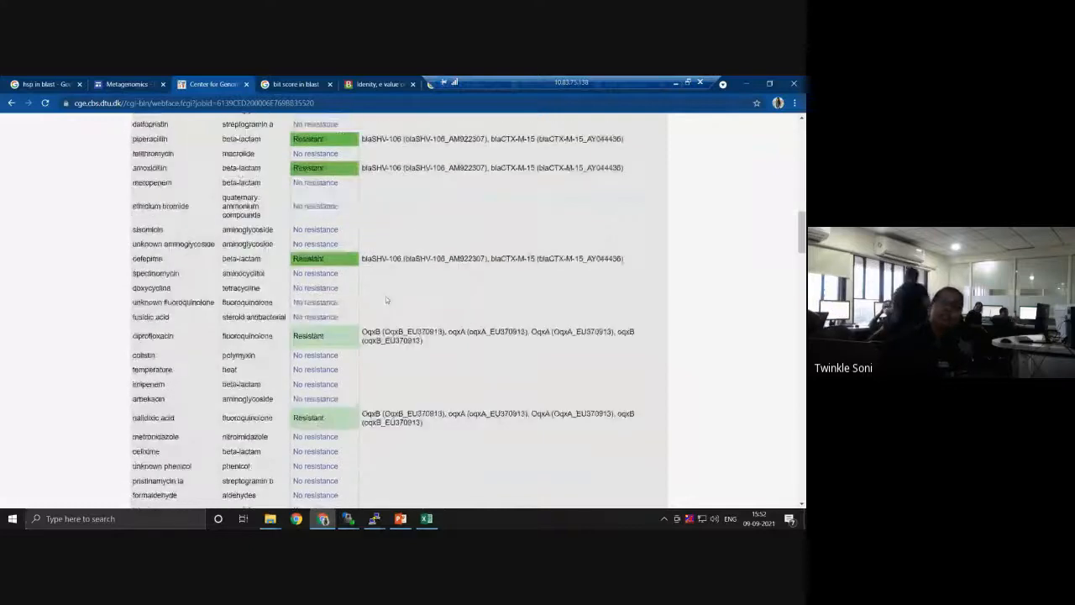
{"action": "scroll", "coordinate": [374, 298], "scroll_direction": "down", "scroll_amount": 3}
Review the ResFinder resistance gene tables by antimicrobial class, including identity, alignment length and phenotype, and return to the Excel workbook.
{"action": "scroll", "coordinate": [328, 346], "scroll_direction": "down", "scroll_amount": 5}
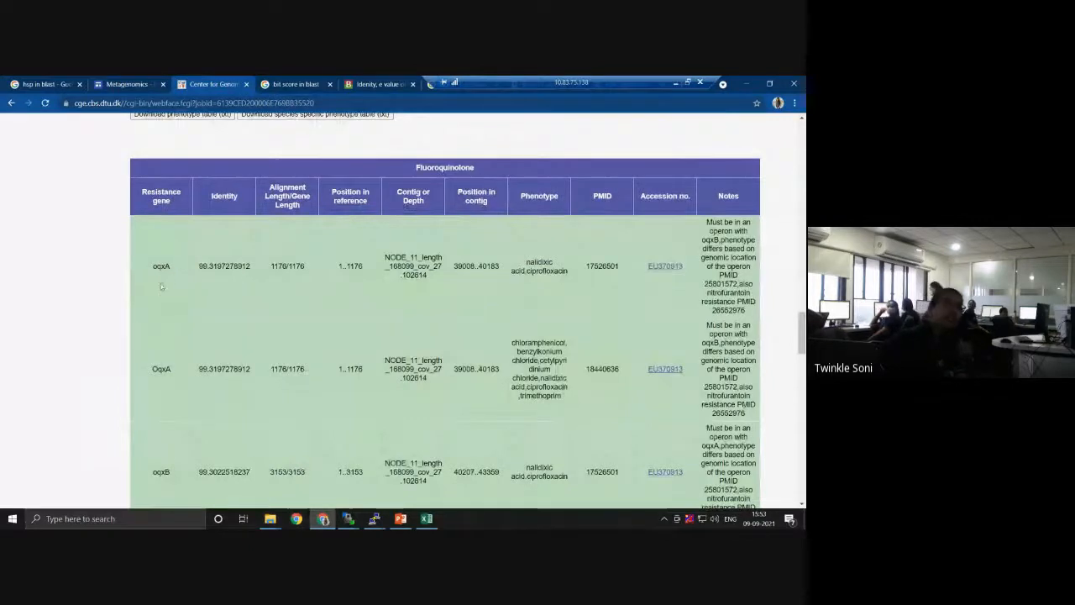
{"action": "scroll", "coordinate": [161, 287], "scroll_direction": "down", "scroll_amount": 1}
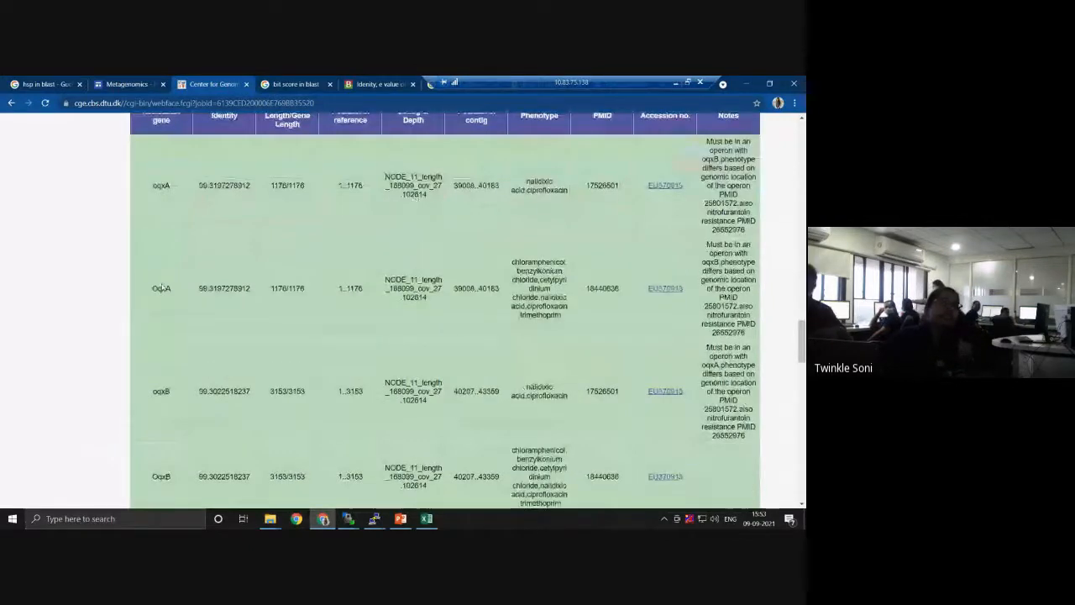
{"action": "scroll", "coordinate": [161, 288], "scroll_direction": "down", "scroll_amount": 4}
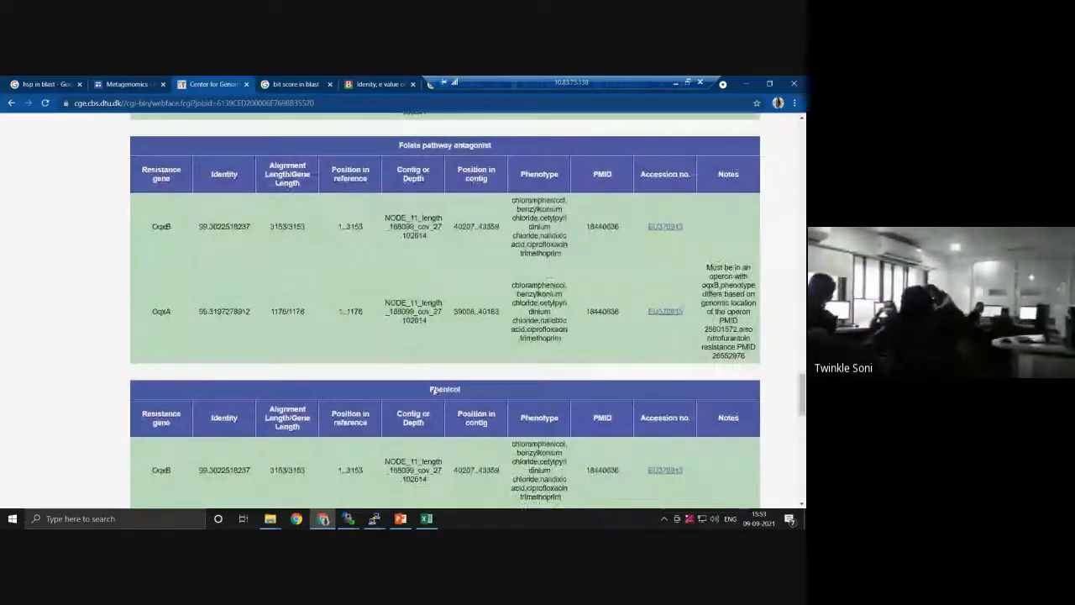
{"action": "scroll", "coordinate": [521, 279], "scroll_direction": "down", "scroll_amount": 5}
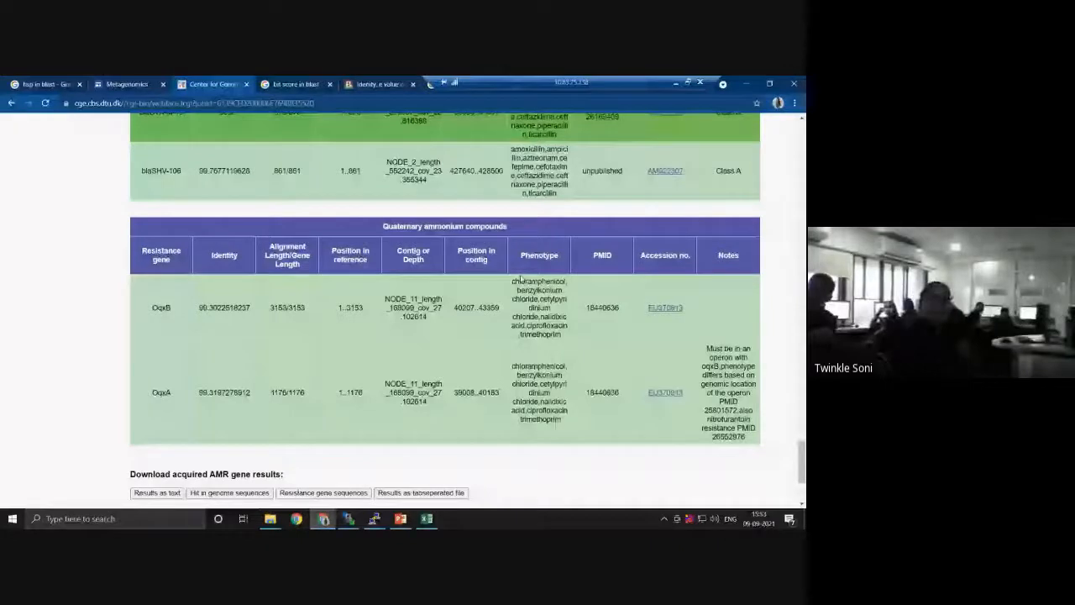
{"action": "scroll", "coordinate": [260, 414], "scroll_direction": "up", "scroll_amount": 5}
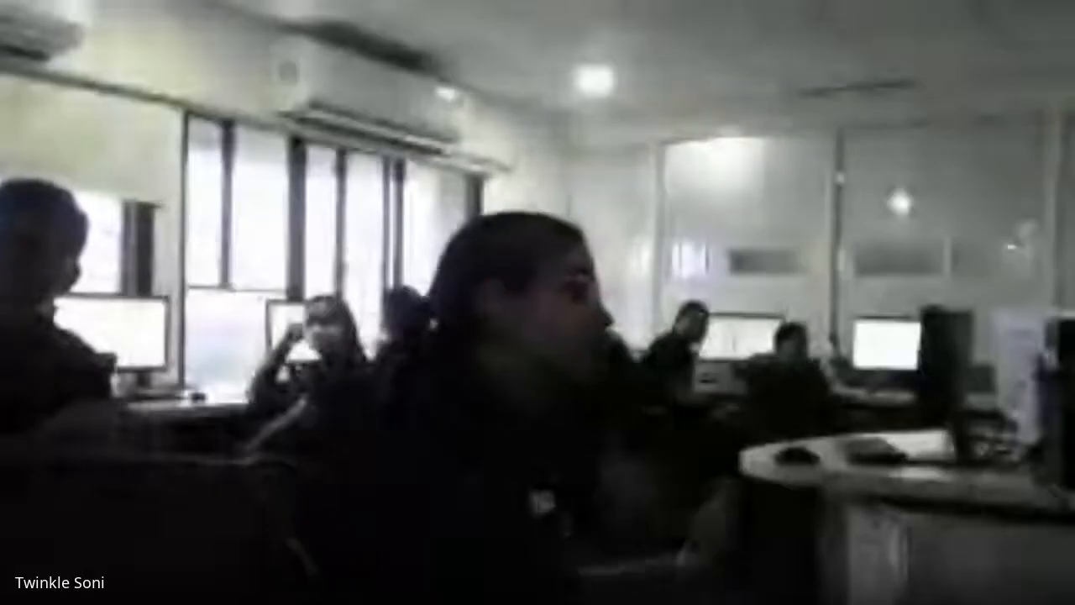
{"action": "scroll", "coordinate": [436, 198], "scroll_direction": "up", "scroll_amount": 5}
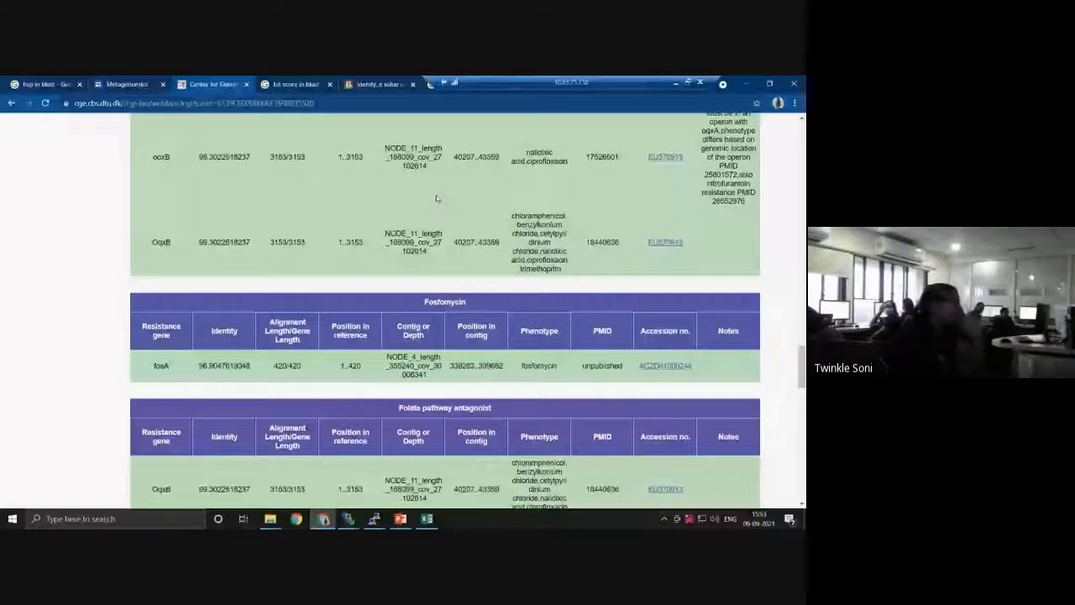
{"action": "scroll", "coordinate": [436, 198], "scroll_direction": "up", "scroll_amount": 2}
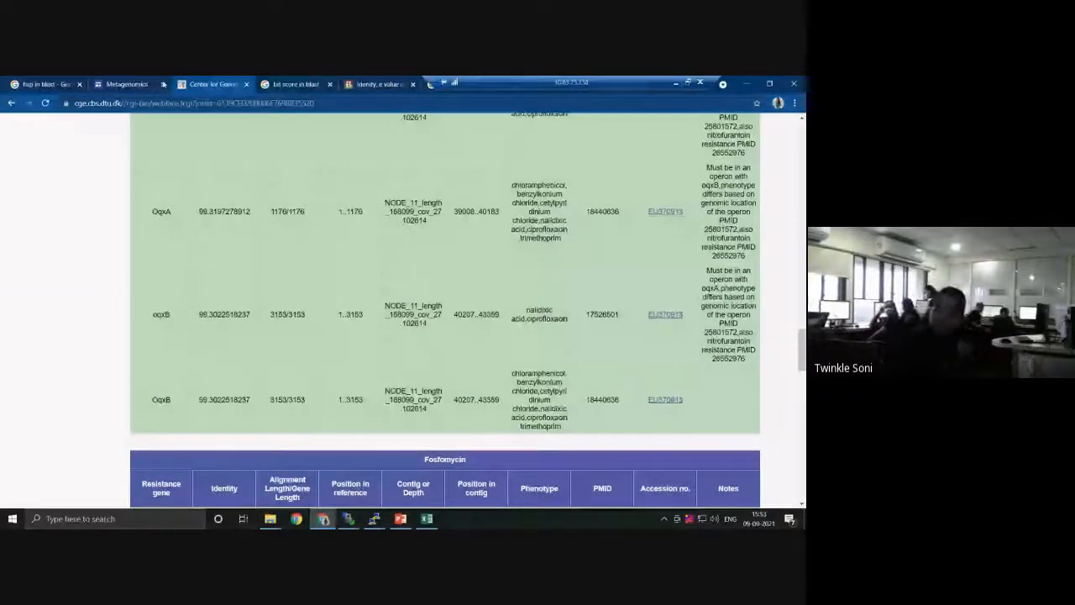
{"action": "scroll", "coordinate": [445, 311], "scroll_direction": "up", "scroll_amount": 4}
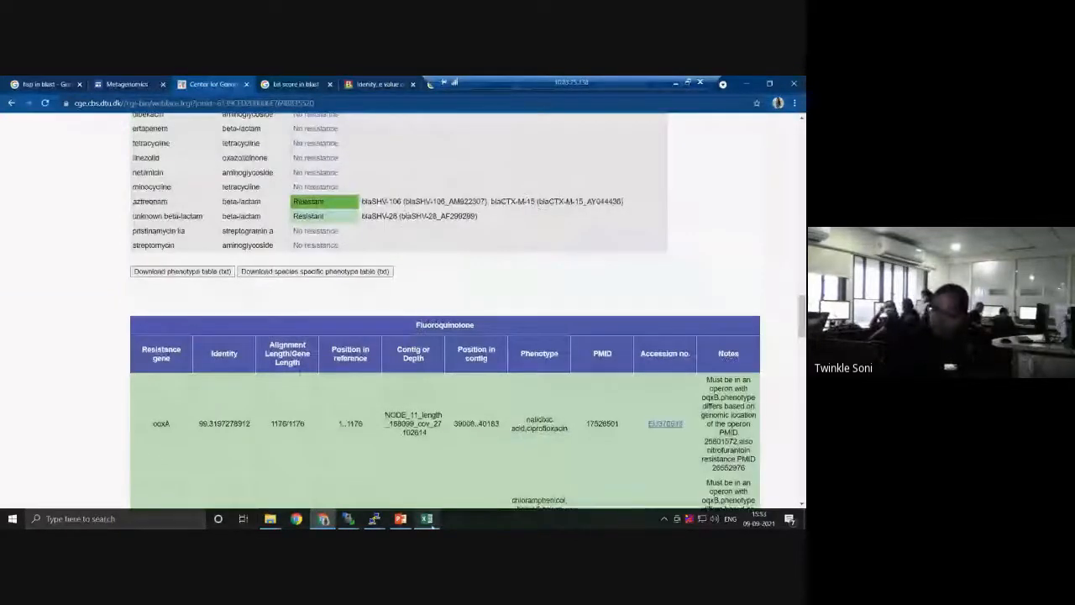
{"action": "left_click", "coordinate": [426, 519]}
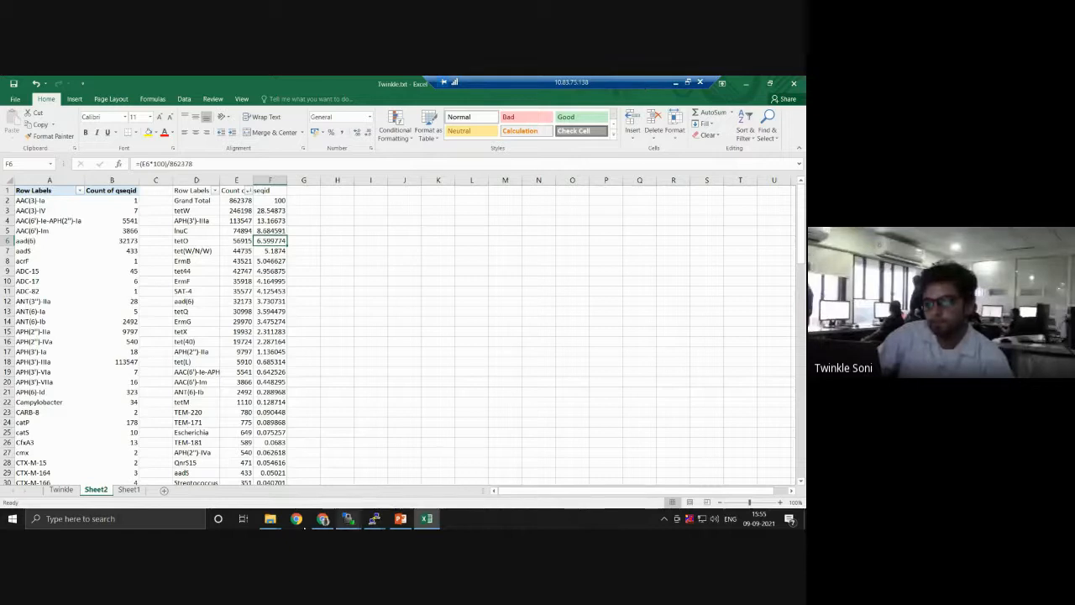
Minimize the remote desktop session and open the additional options of the Google Meet call.
{"action": "mouse_move", "coordinate": [323, 520]}
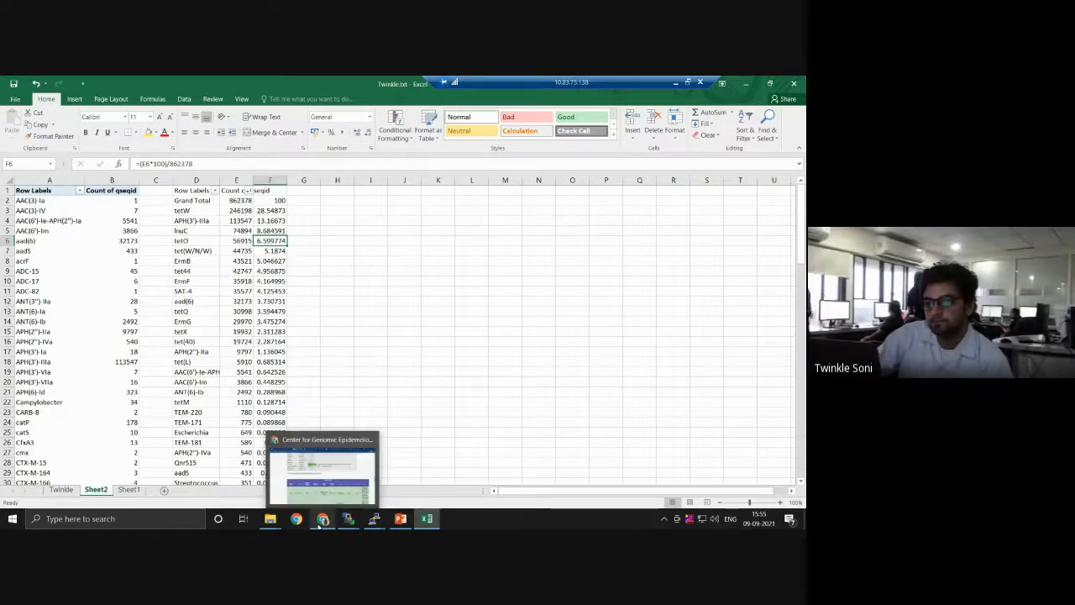
{"action": "left_click", "coordinate": [676, 83]}
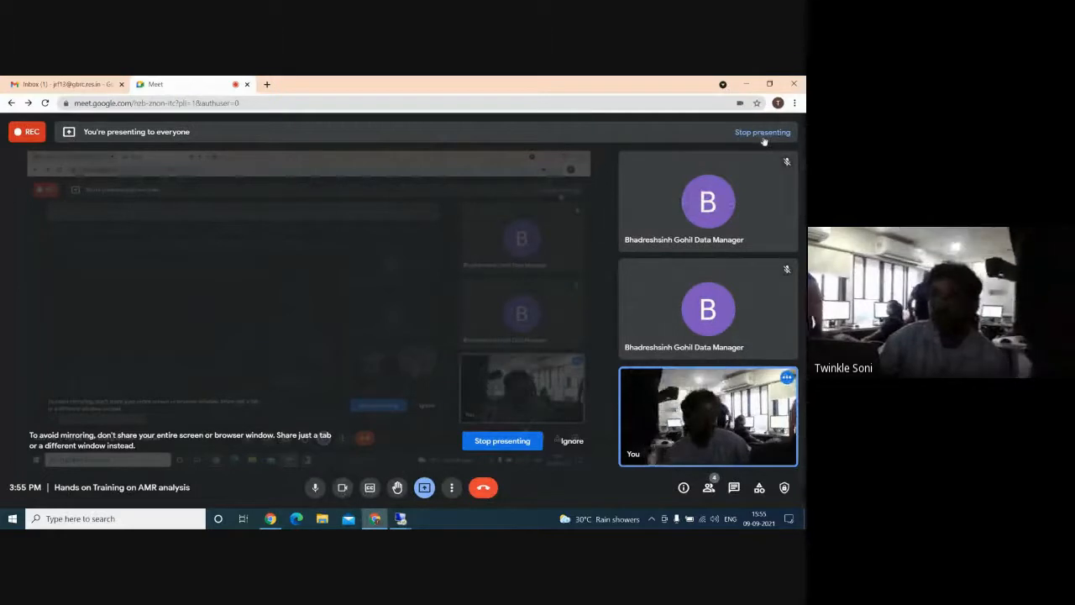
{"action": "left_click", "coordinate": [452, 489]}
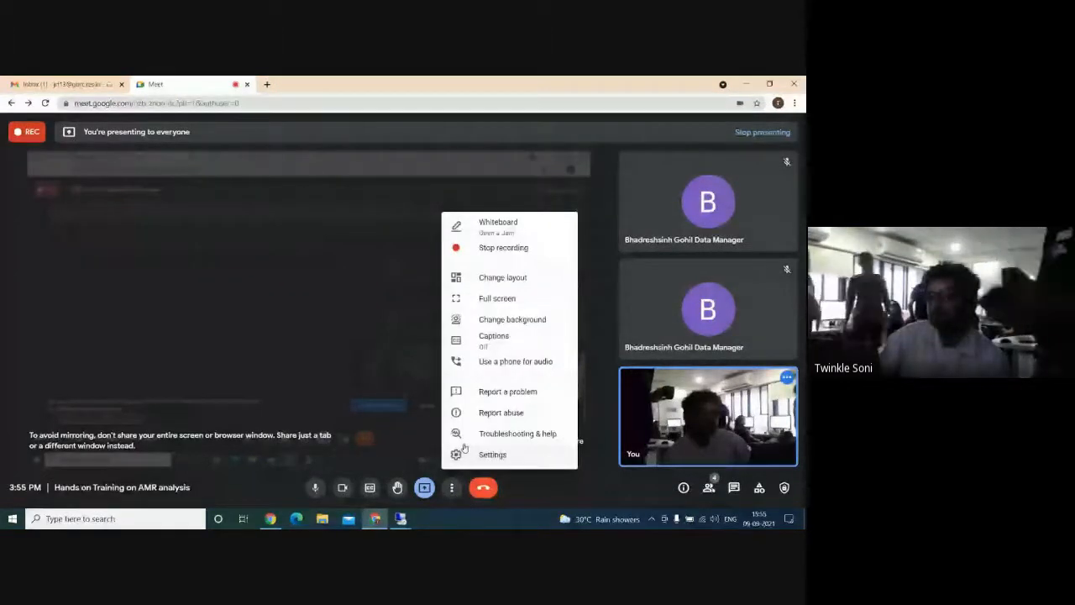